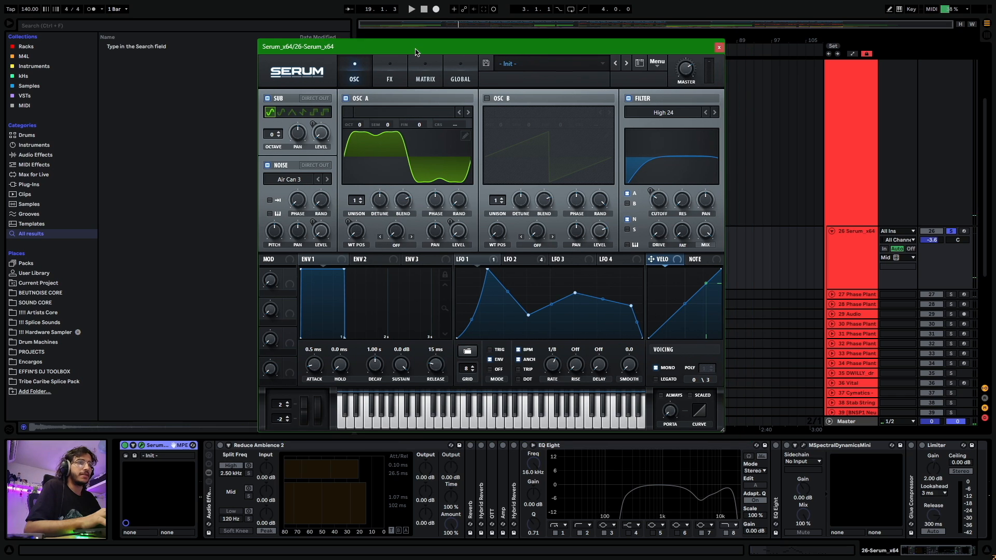
Inspect Oscillator A's wavetable, the LFO 1 and LFO 2 shapes, and the parameters each LFO modulates.
{"action": "left_click", "coordinate": [479, 133]}
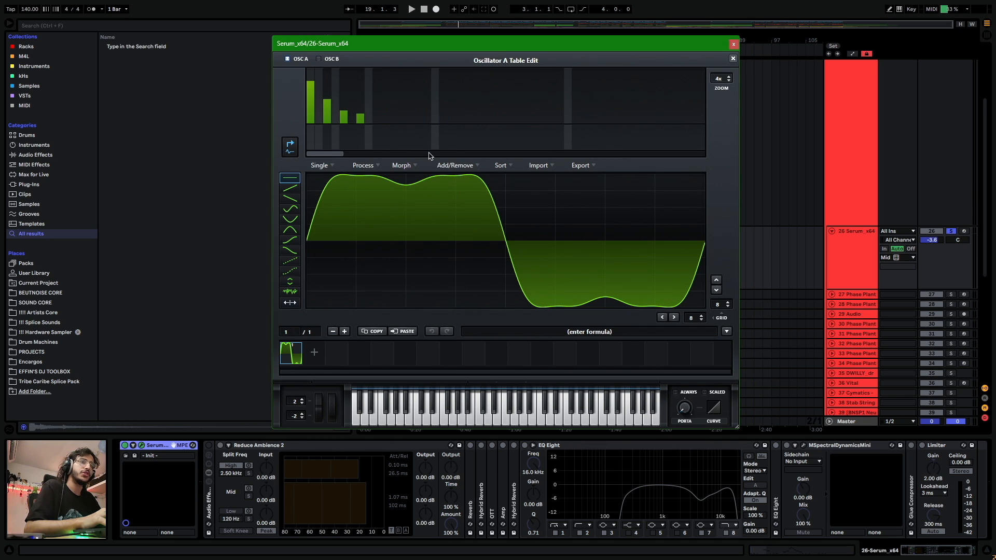
{"action": "left_click", "coordinate": [733, 59]}
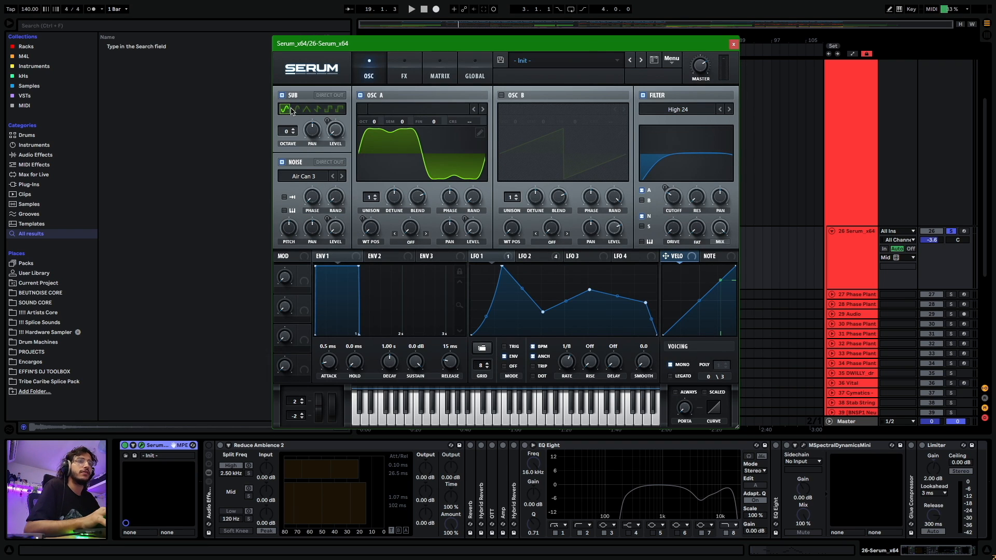
{"action": "left_click", "coordinate": [523, 256]}
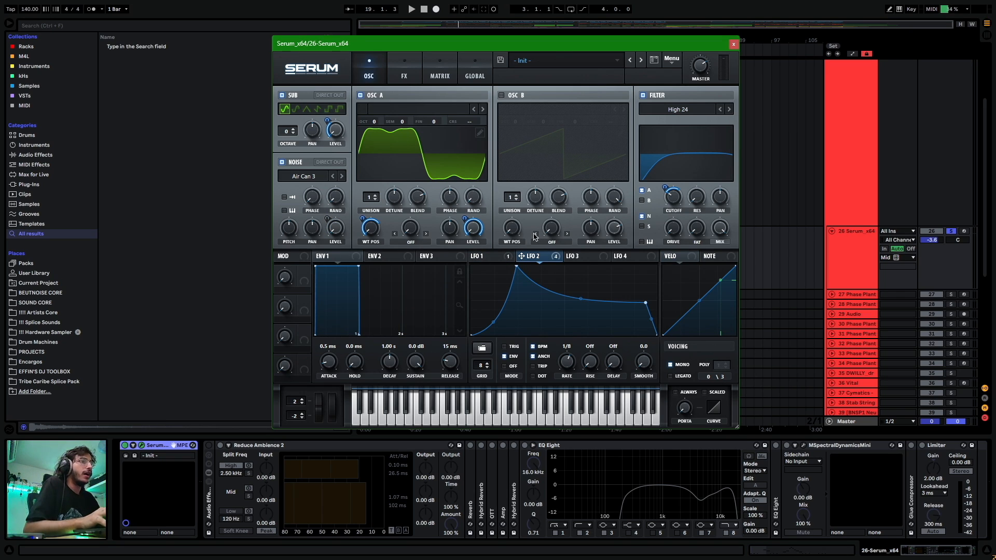
{"action": "left_click", "coordinate": [497, 258]}
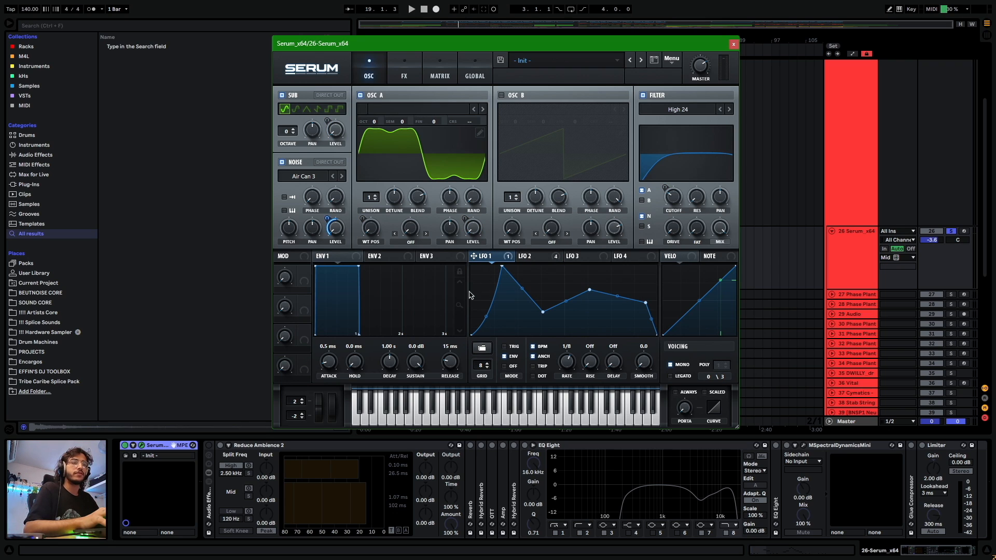
{"action": "left_click", "coordinate": [538, 257]}
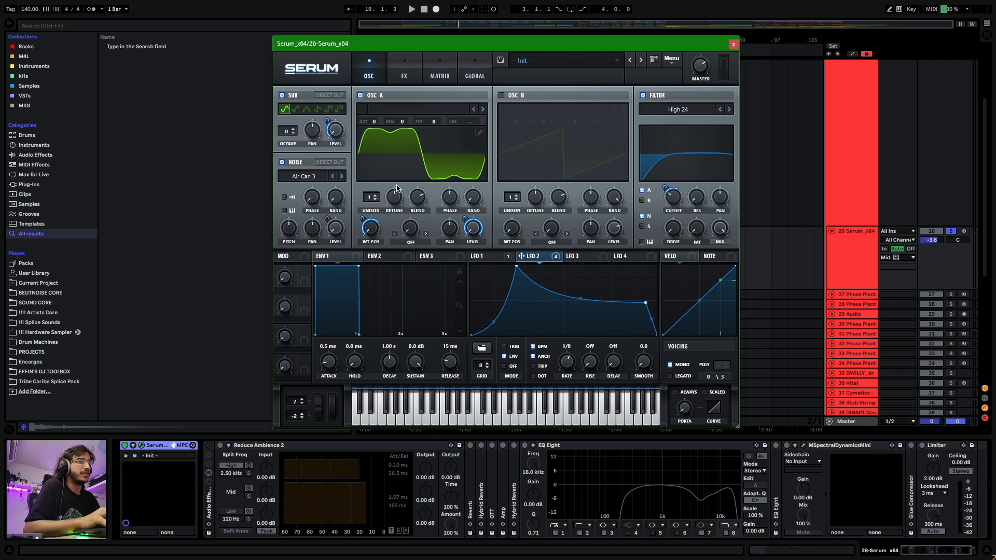
Examine Oscillator A's single-frame waveform and its harmonics in the wavetable editor, and close the editor.
{"action": "left_click", "coordinate": [447, 156]}
{"action": "left_click", "coordinate": [447, 157]}
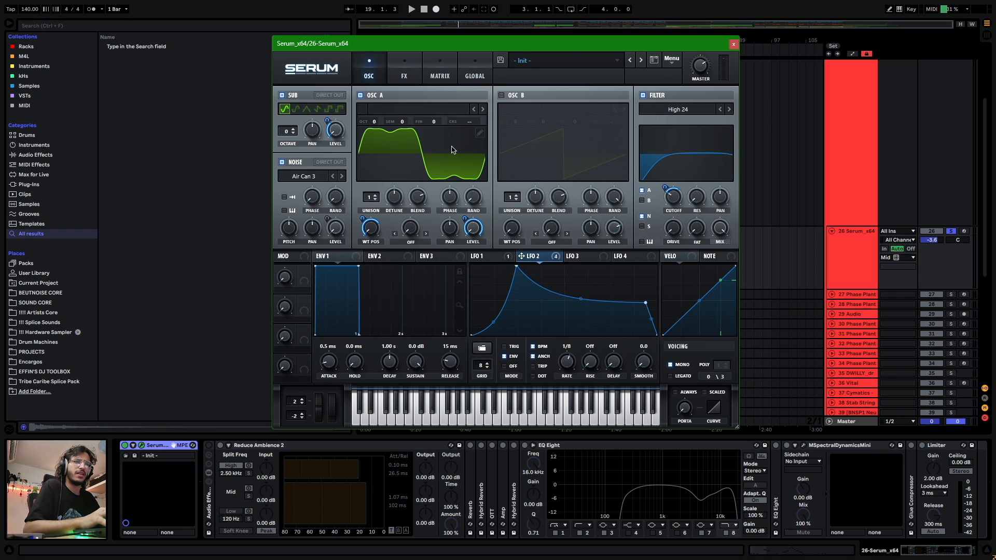
{"action": "left_click", "coordinate": [480, 132]}
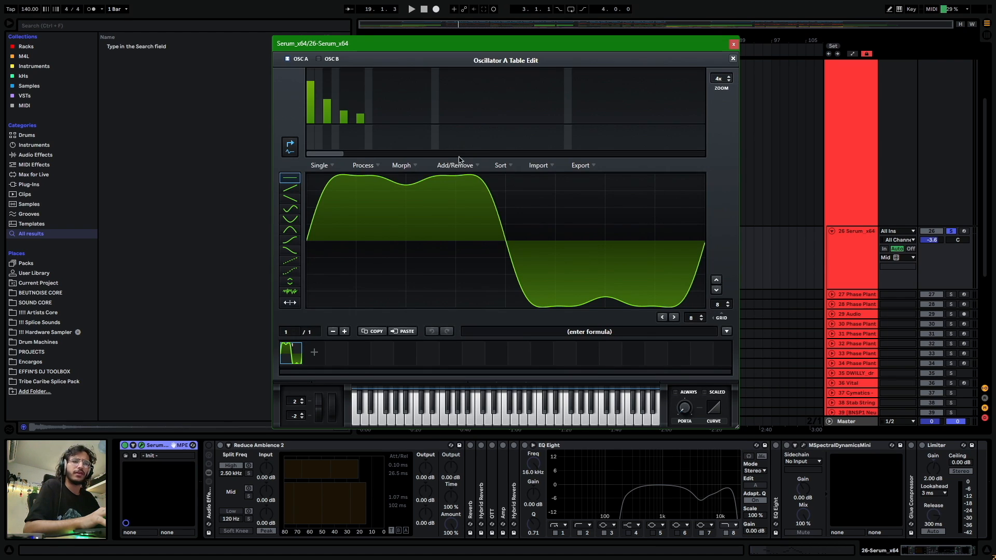
{"action": "left_click", "coordinate": [733, 60]}
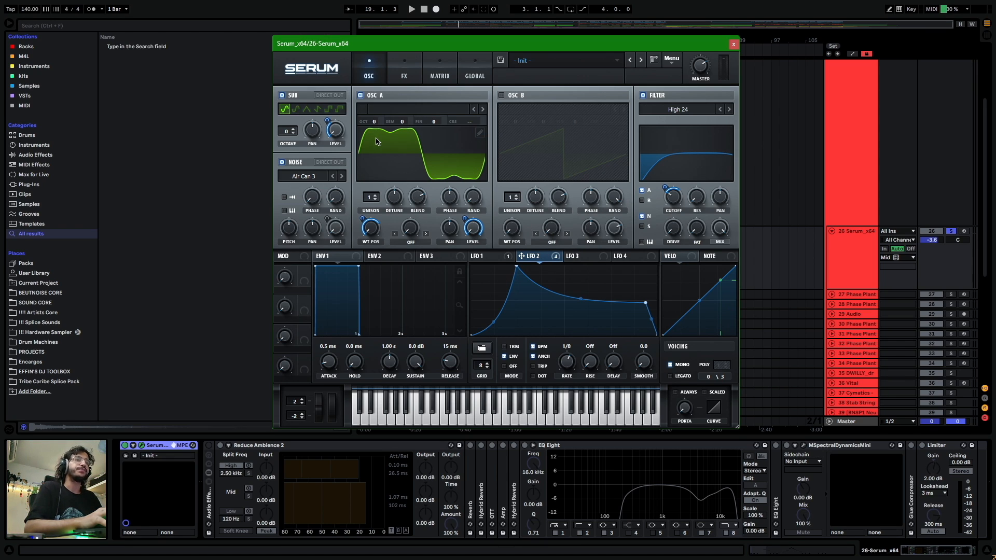
Review the synth's Distortion, Filter and Compressor effects, return to the oscillators, and play the track.
{"action": "left_click", "coordinate": [404, 78]}
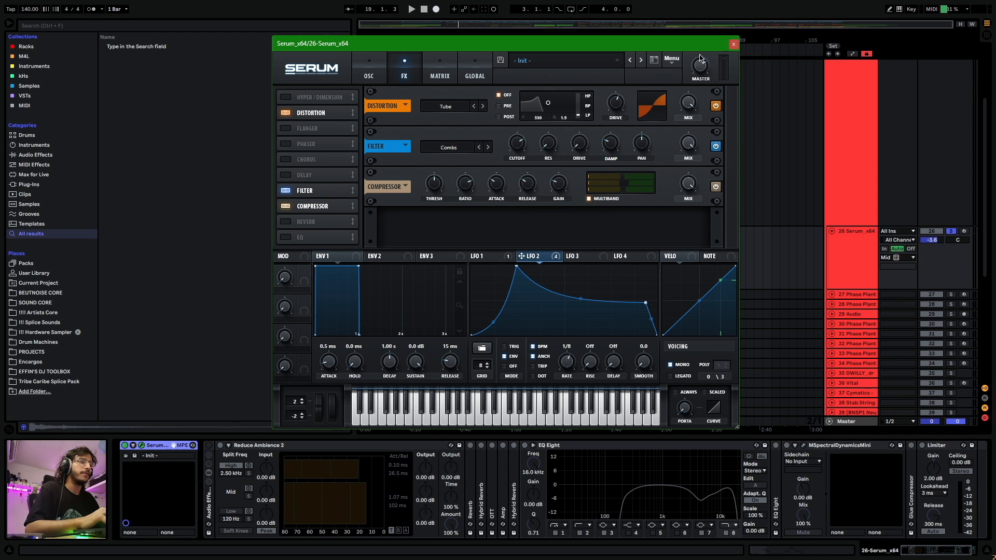
{"action": "left_click", "coordinate": [368, 76]}
{"action": "key", "text": "space"}
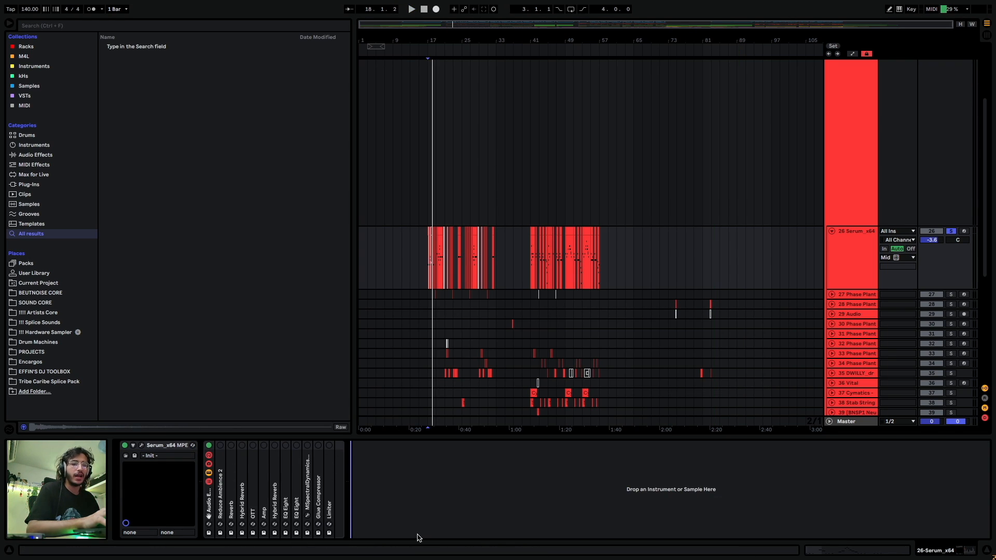
Unfold Reduce Ambience 2, compare playback with it enabled and bypassed, and leave it enabled.
{"action": "double_click", "coordinate": [222, 468]}
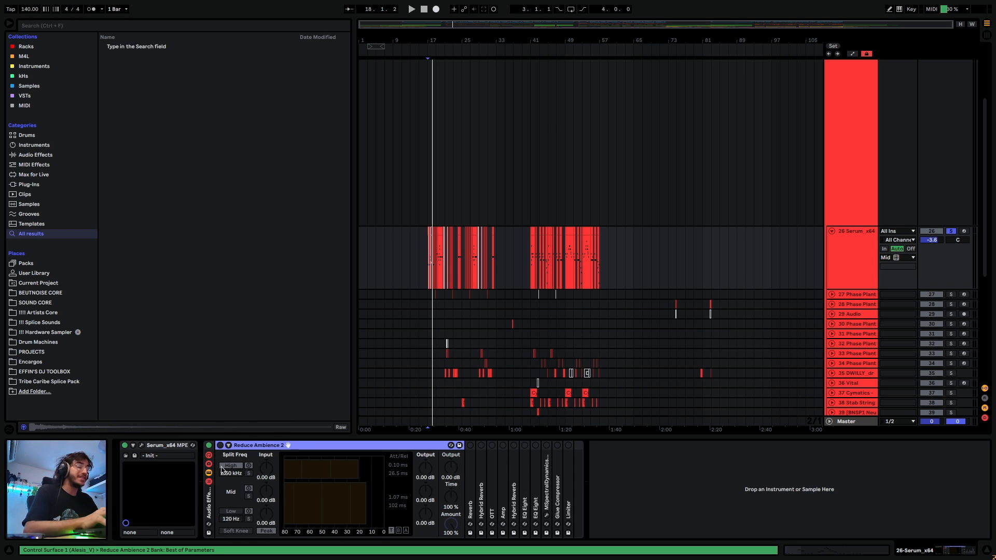
{"action": "left_click", "coordinate": [220, 445]}
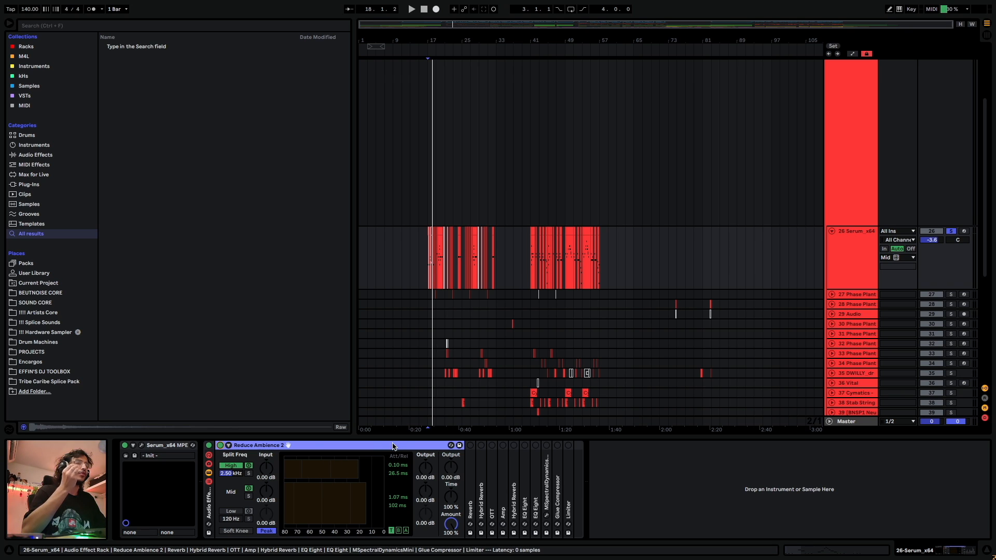
{"action": "key", "text": "space"}
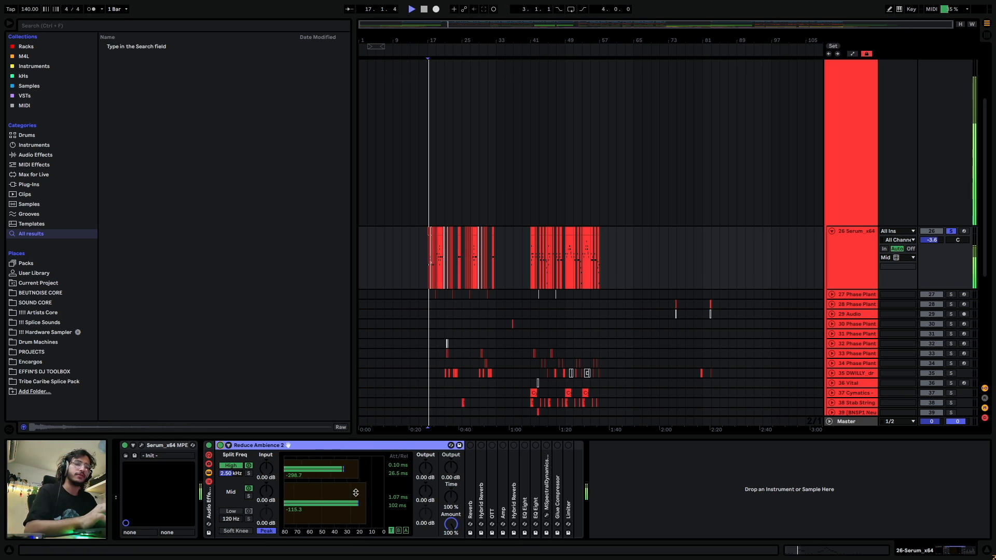
{"action": "left_click", "coordinate": [220, 444]}
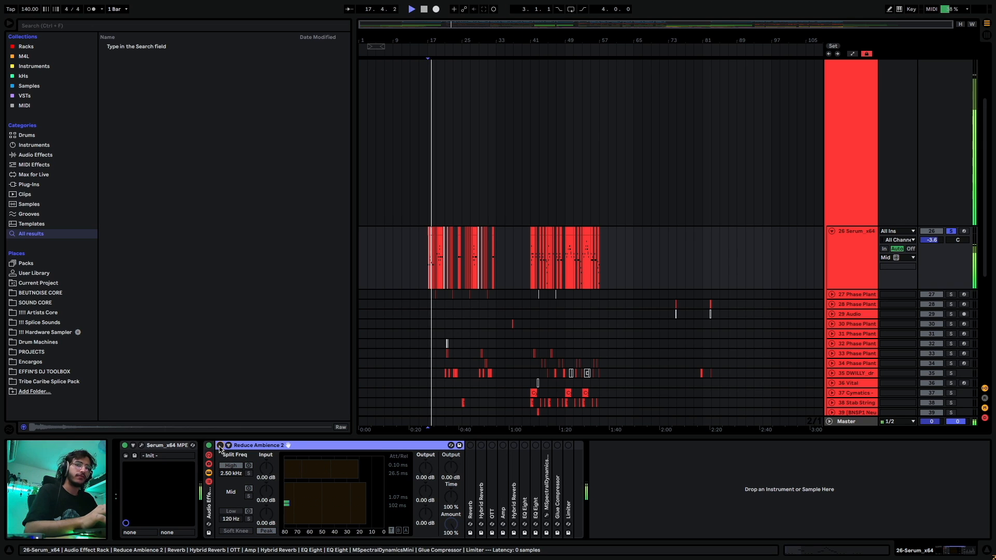
{"action": "key", "text": "space"}
{"action": "left_click", "coordinate": [220, 445]}
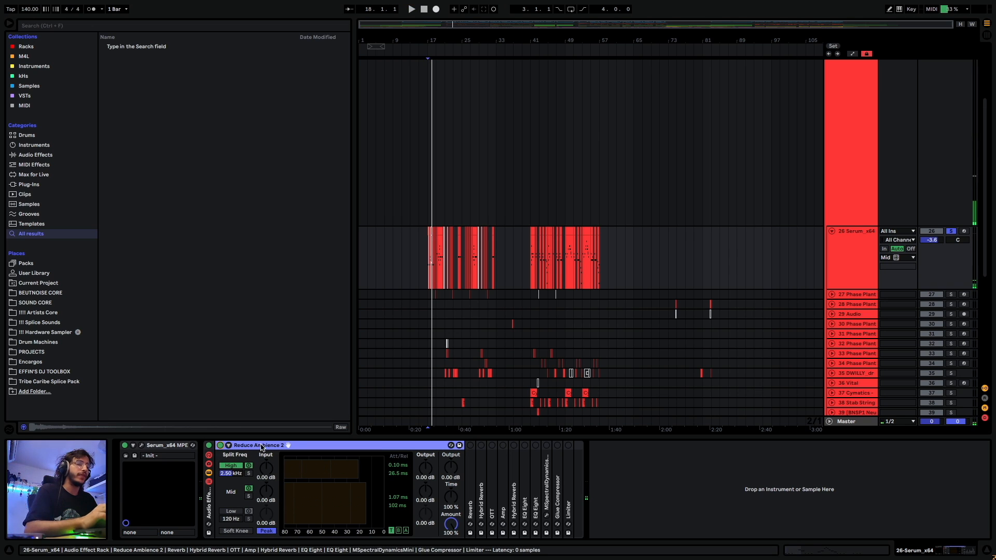
Fold Reduce Ambience 2, unfold and enable the Reverb to review its settings, and fold it again.
{"action": "double_click", "coordinate": [262, 447]}
{"action": "double_click", "coordinate": [231, 456]}
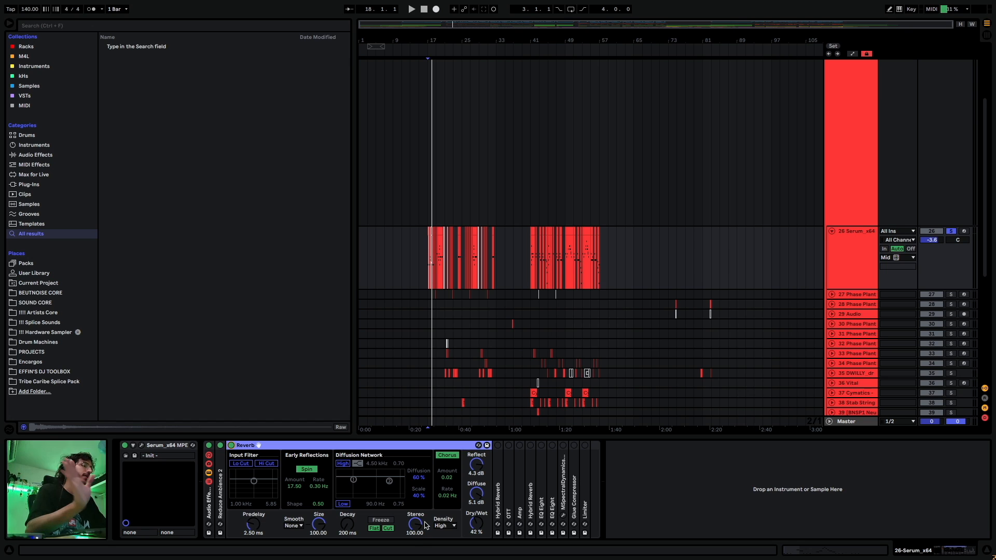
{"action": "double_click", "coordinate": [275, 446]}
Enable the first Hybrid Reverb, compare playback with it on and bypassed, leave it on, and fold it.
{"action": "double_click", "coordinate": [244, 482]}
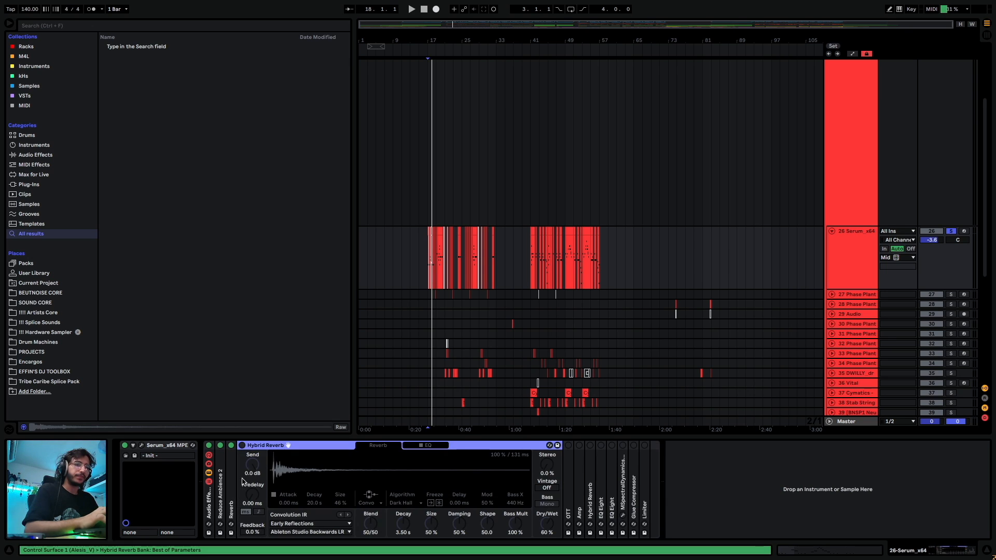
{"action": "left_click", "coordinate": [242, 446]}
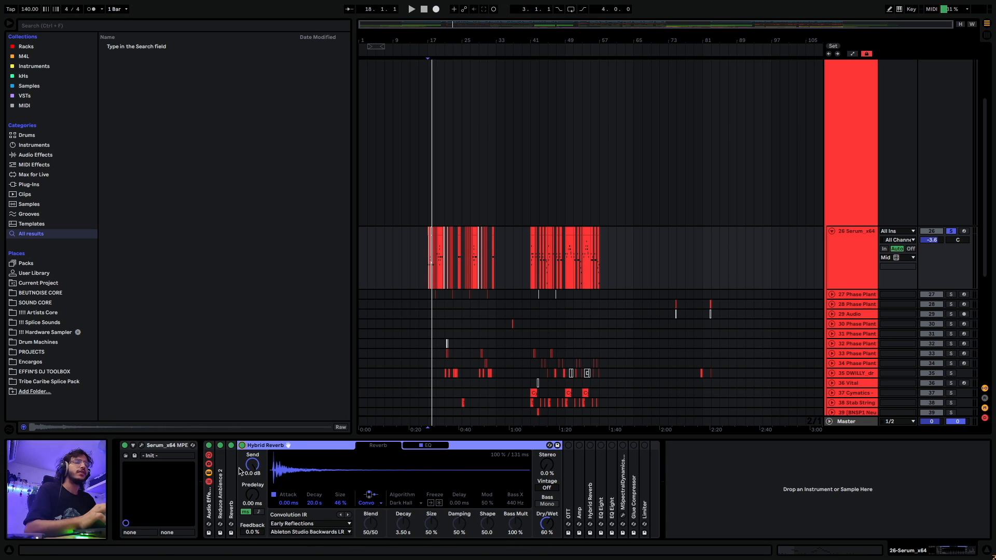
{"action": "key", "text": "space"}
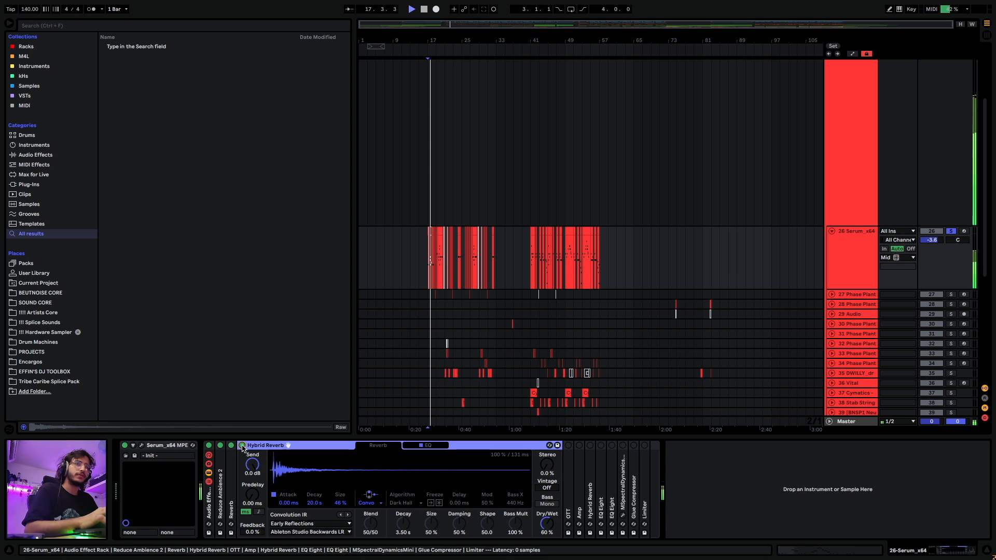
{"action": "left_click", "coordinate": [242, 446]}
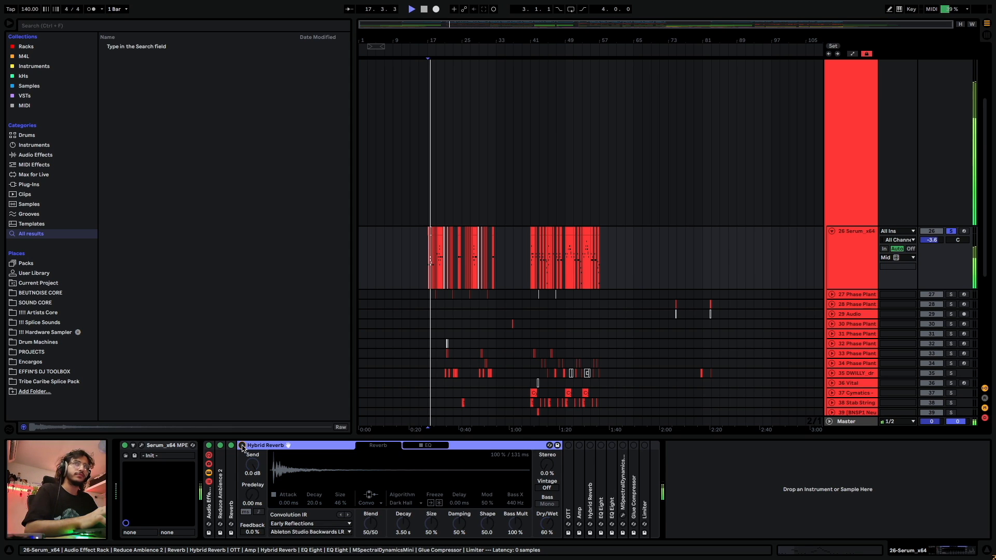
{"action": "left_click", "coordinate": [242, 445]}
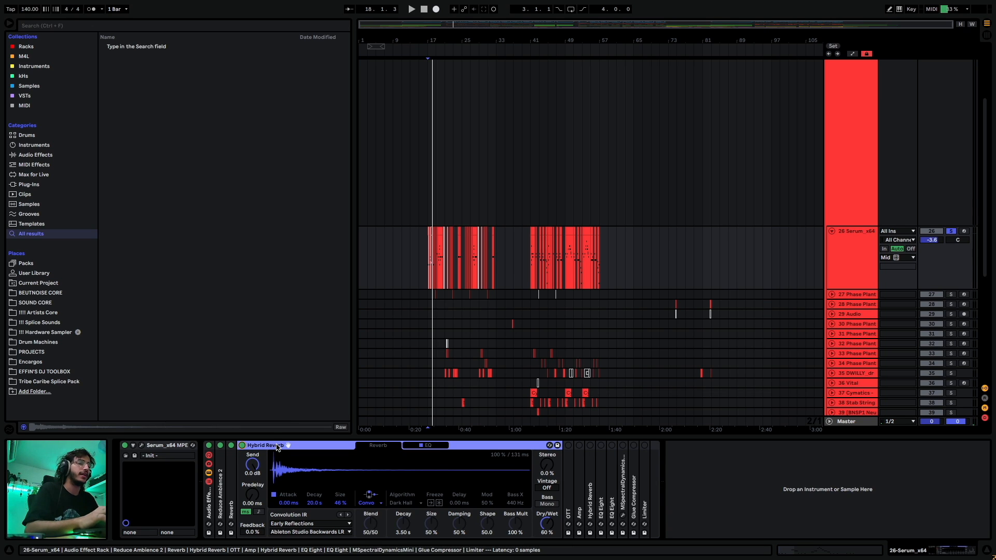
{"action": "double_click", "coordinate": [249, 445]}
Unfold and enable the OTT device, review its settings, and fold it again.
{"action": "left_click", "coordinate": [254, 473]}
{"action": "double_click", "coordinate": [254, 473]}
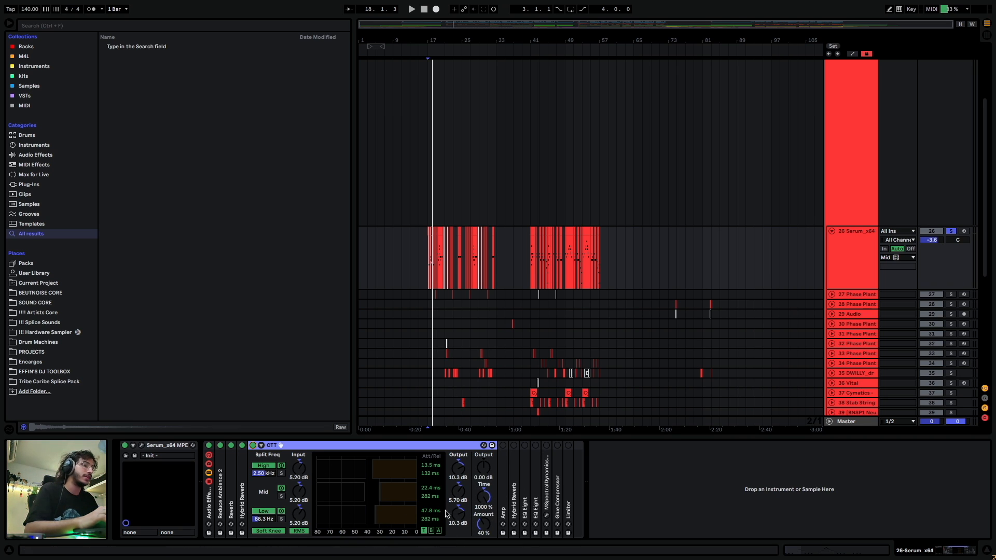
{"action": "double_click", "coordinate": [319, 446]}
Unfold the Amp device, compare playback with it bypassed and enabled, and leave it enabled.
{"action": "left_click", "coordinate": [274, 476]}
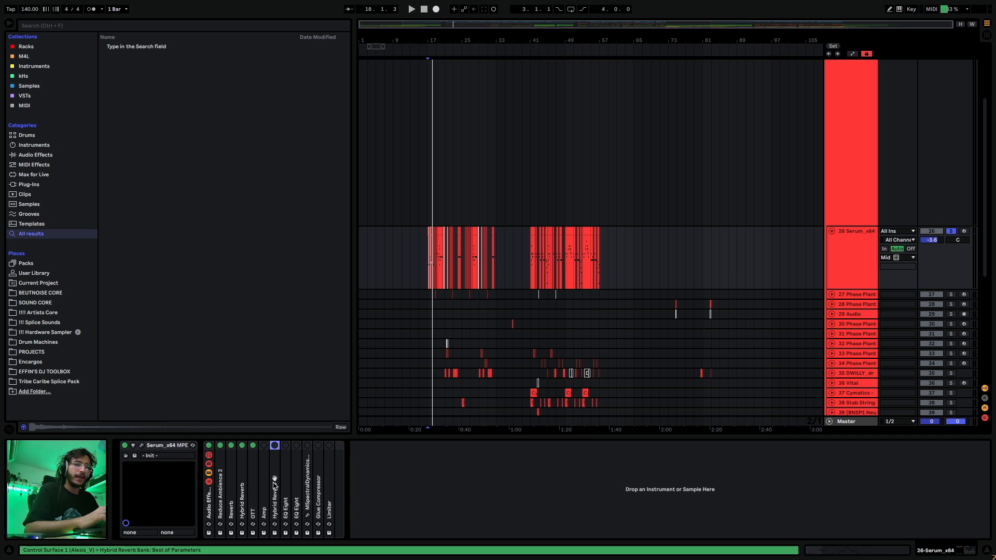
{"action": "double_click", "coordinate": [267, 471]}
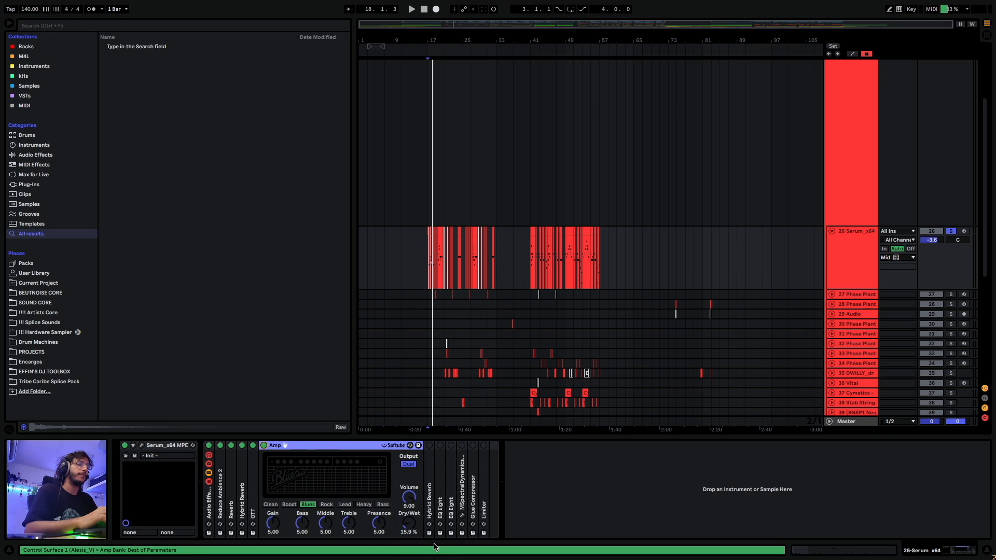
{"action": "left_click", "coordinate": [263, 444]}
{"action": "key", "text": "space"}
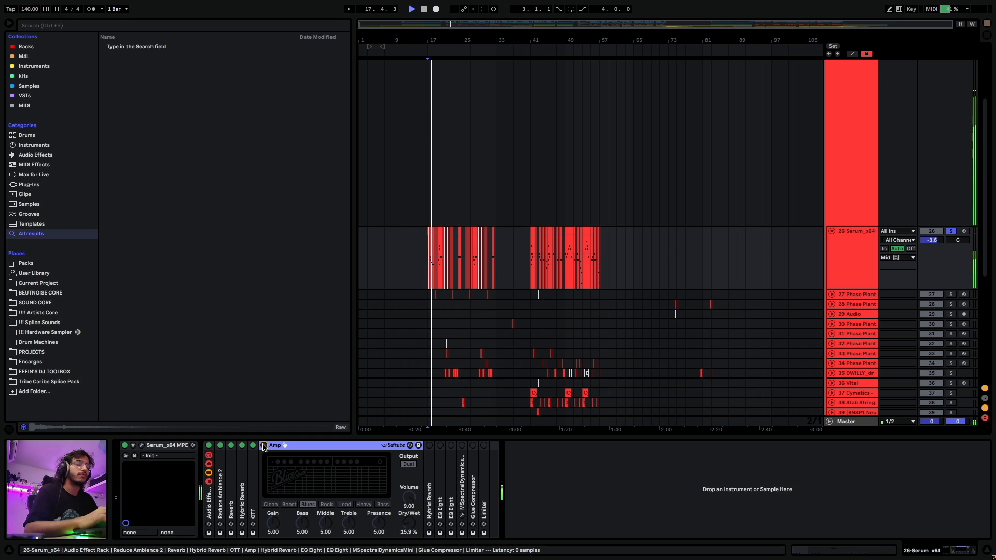
{"action": "left_click", "coordinate": [264, 445]}
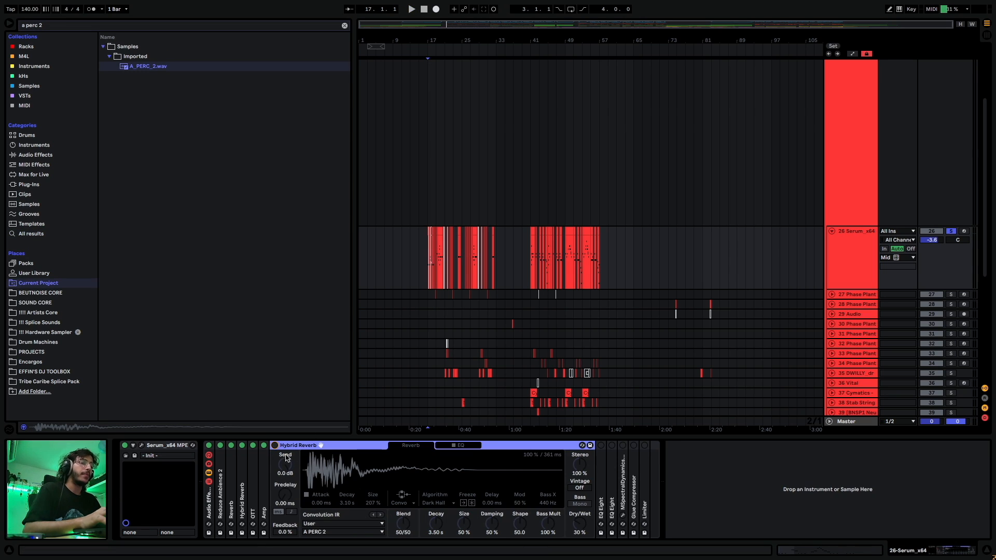
Enable the second Hybrid Reverb and select its impulse sample A_PERC_2.wav in the browser.
{"action": "left_click", "coordinate": [275, 445]}
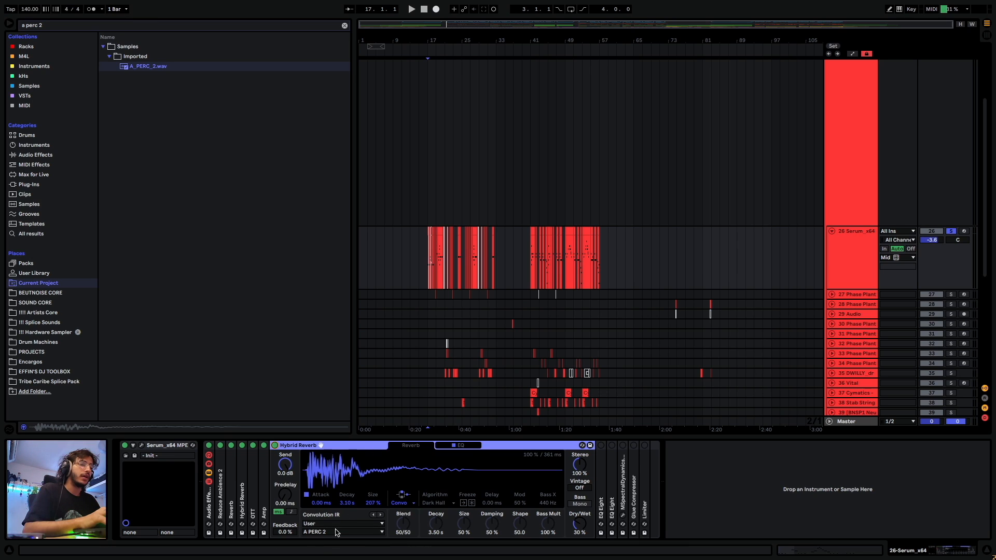
{"action": "left_click", "coordinate": [148, 69]}
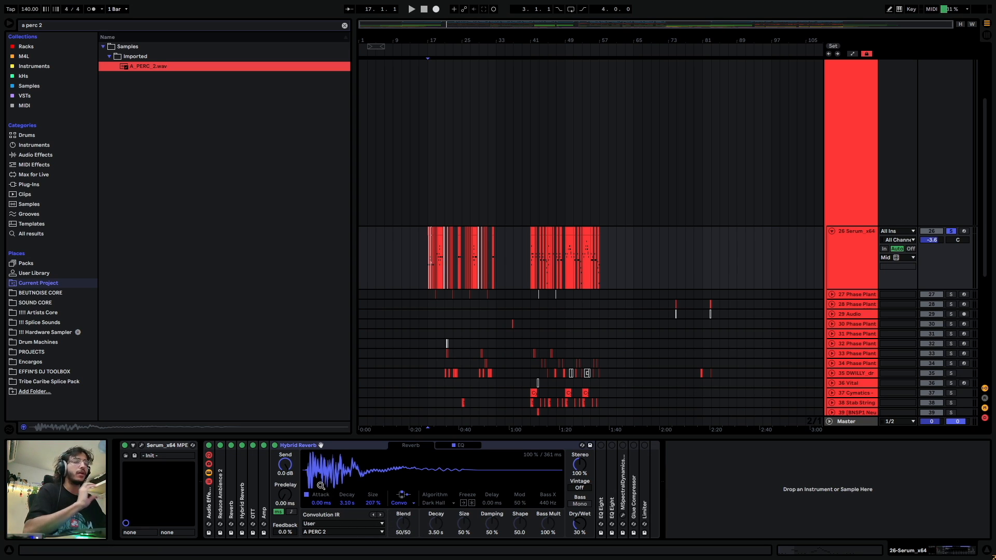
Compare playback with the second Hybrid Reverb bypassed and enabled, leave it on, and fold the device.
{"action": "left_click", "coordinate": [274, 445]}
{"action": "key", "text": "space"}
{"action": "left_click", "coordinate": [275, 445]}
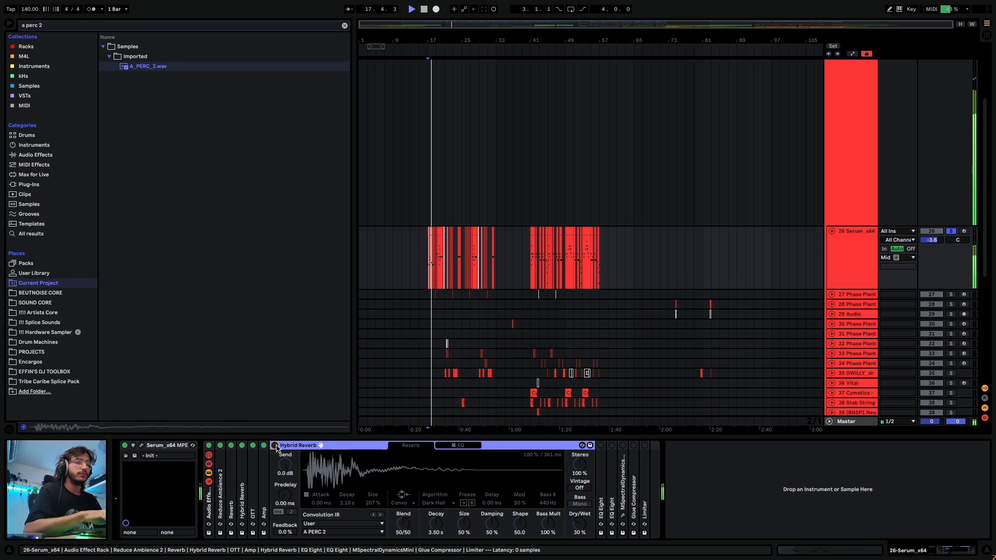
{"action": "key", "text": "space"}
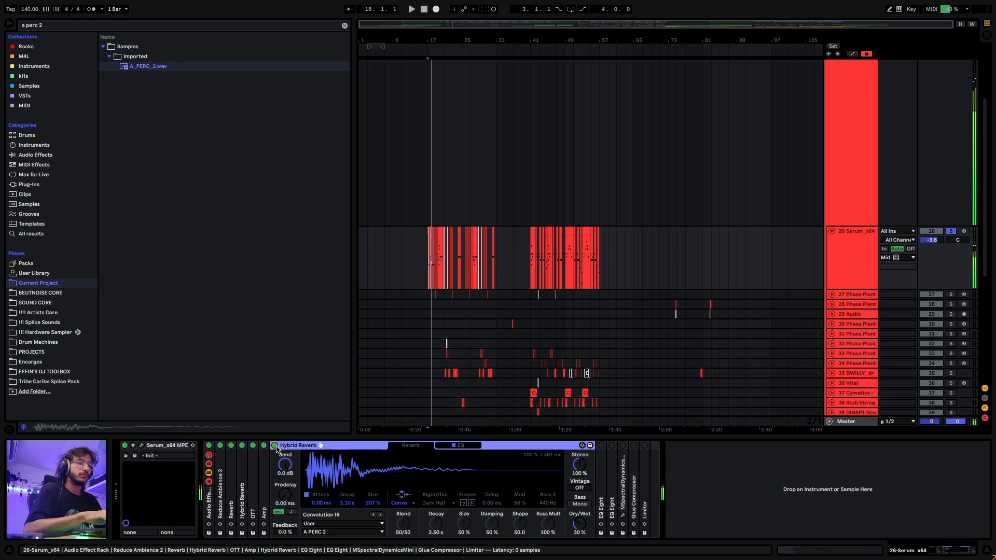
{"action": "double_click", "coordinate": [291, 445]}
Unfold and enable the first EQ Eight, and play the track to hear its filtering.
{"action": "double_click", "coordinate": [291, 466]}
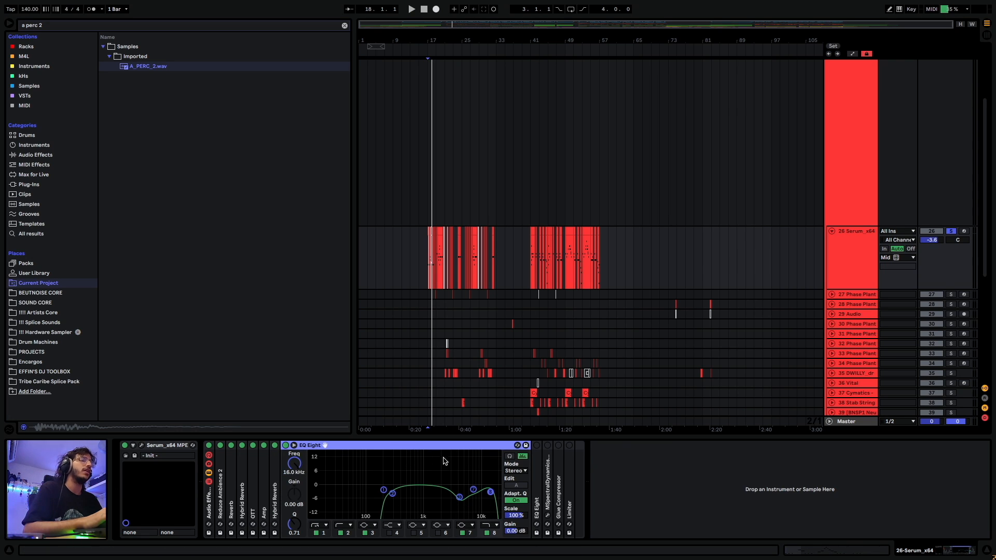
{"action": "key", "text": "space"}
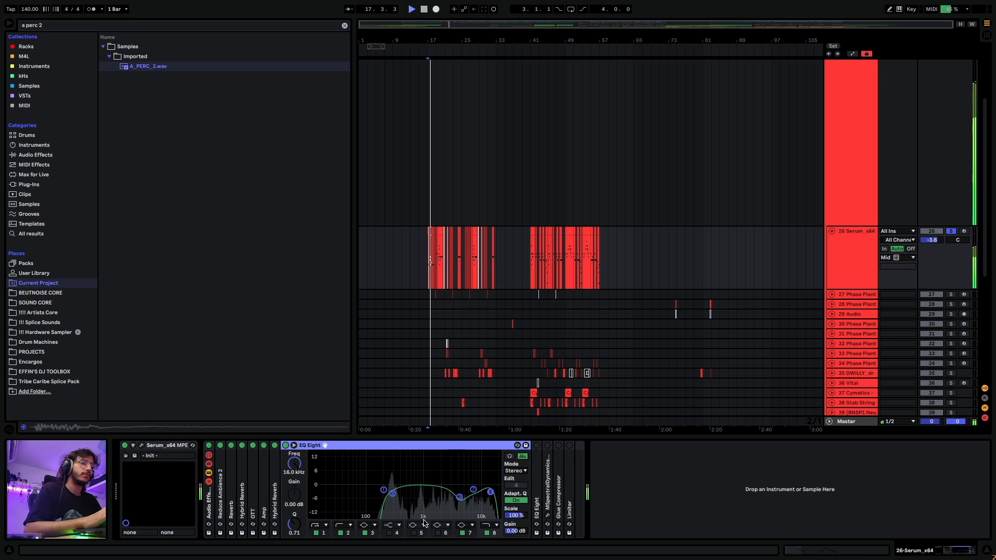
{"action": "key", "text": "space"}
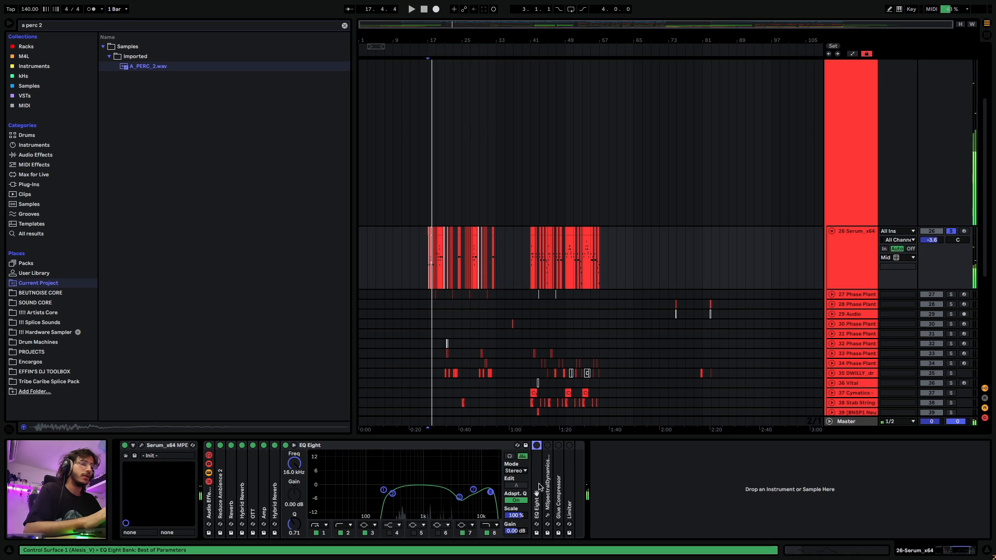
Enable and unfold the second EQ Eight, and play the track through both equalizers.
{"action": "double_click", "coordinate": [536, 447]}
{"action": "double_click", "coordinate": [535, 447]}
{"action": "double_click", "coordinate": [535, 485]}
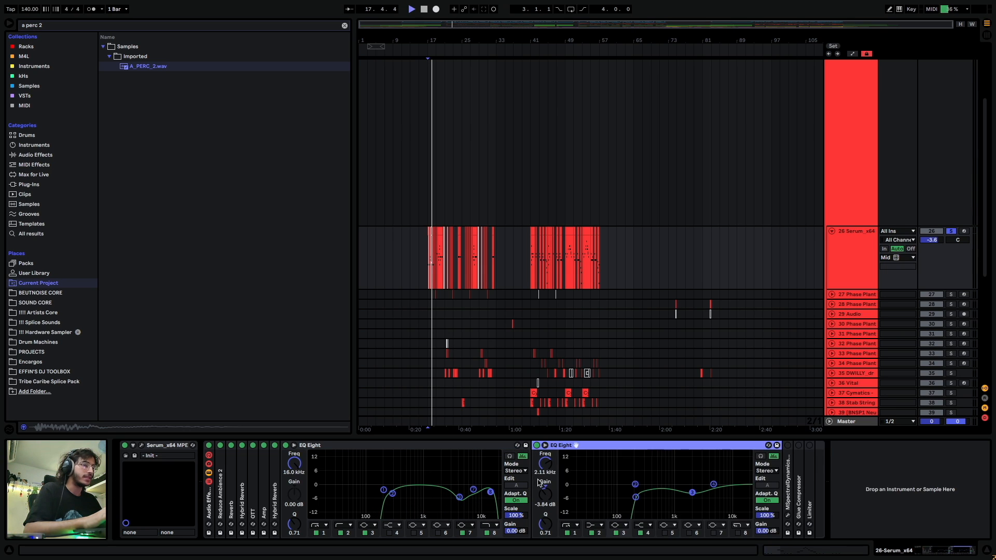
{"action": "key", "text": "space"}
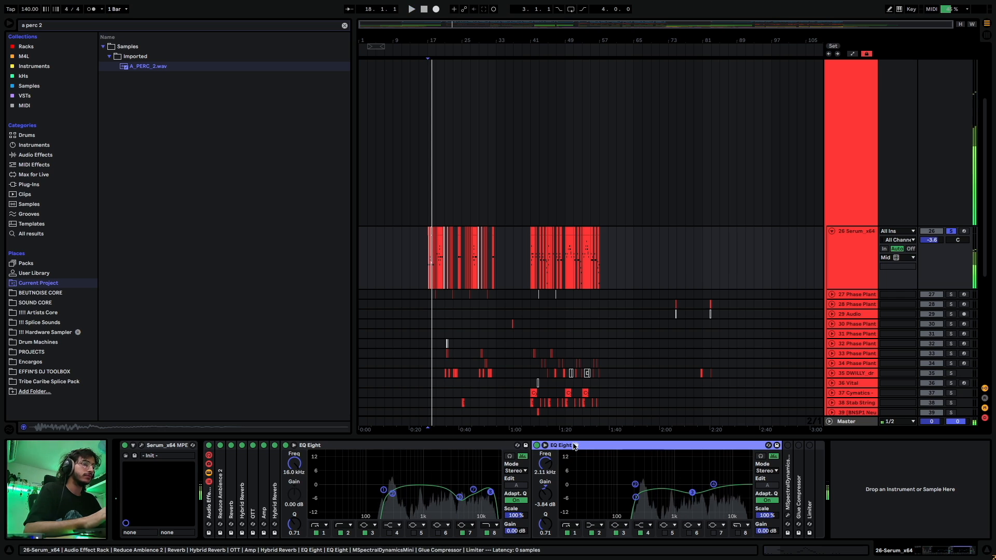
Stop playback, fold the second EQ Eight, enable and unfold MSpectralDynamicsMini, and open its plugin window.
{"action": "key", "text": "space"}
{"action": "double_click", "coordinate": [574, 446]}
{"action": "double_click", "coordinate": [547, 479]}
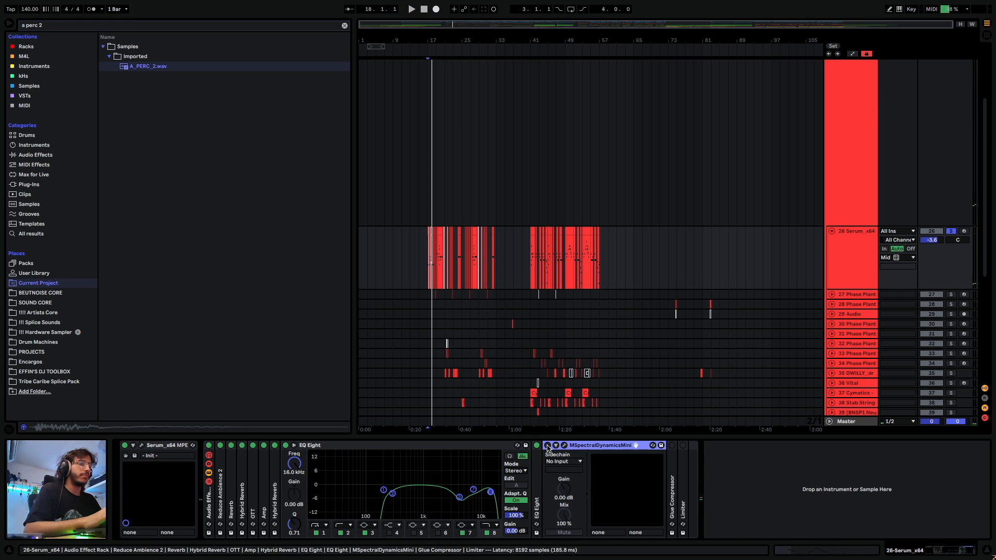
{"action": "left_click", "coordinate": [565, 446]}
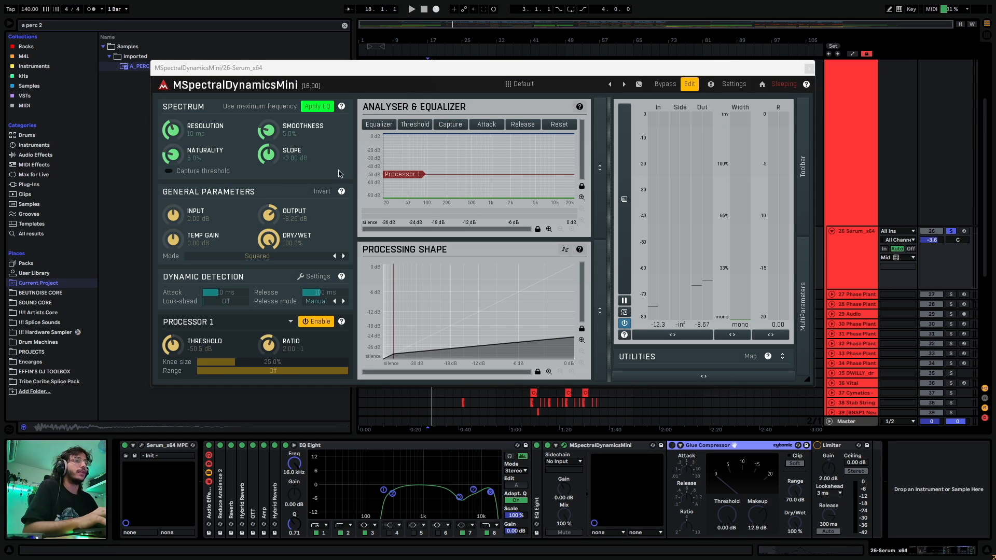
Shape the MSpectralDynamicsMini Threshold curve with raised low and high points and a midrange dip, and lower the high point during playback.
{"action": "left_click", "coordinate": [409, 126]}
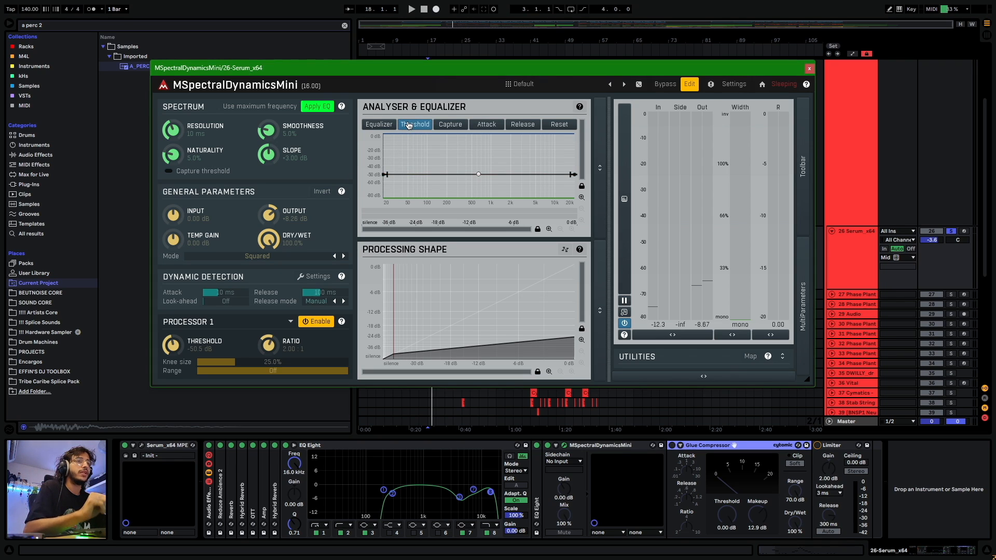
{"action": "double_click", "coordinate": [414, 154]}
{"action": "double_click", "coordinate": [431, 175]}
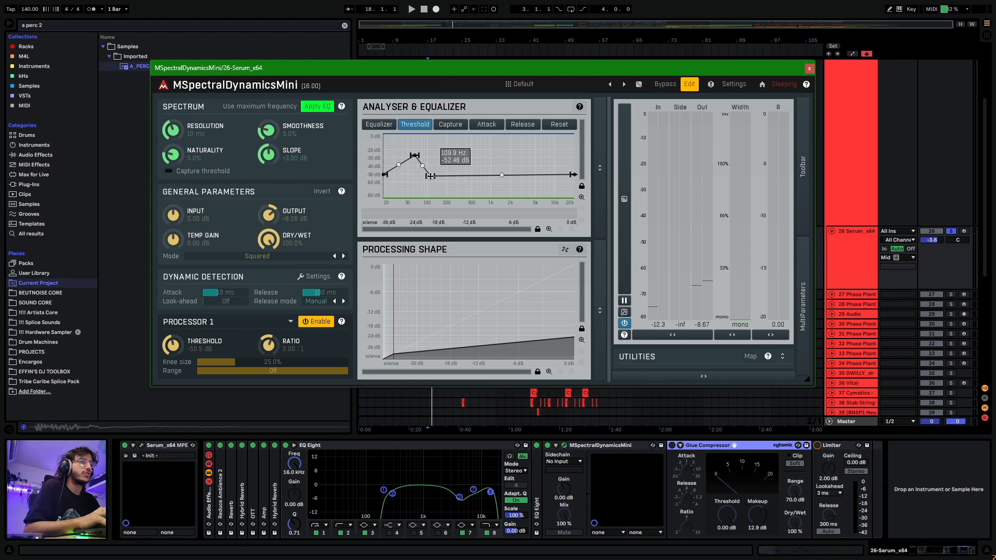
{"action": "left_click_drag", "start_coordinate": [430, 176], "coordinate": [468, 182]}
{"action": "double_click", "coordinate": [504, 153]}
{"action": "left_click_drag", "start_coordinate": [504, 152], "coordinate": [521, 151]}
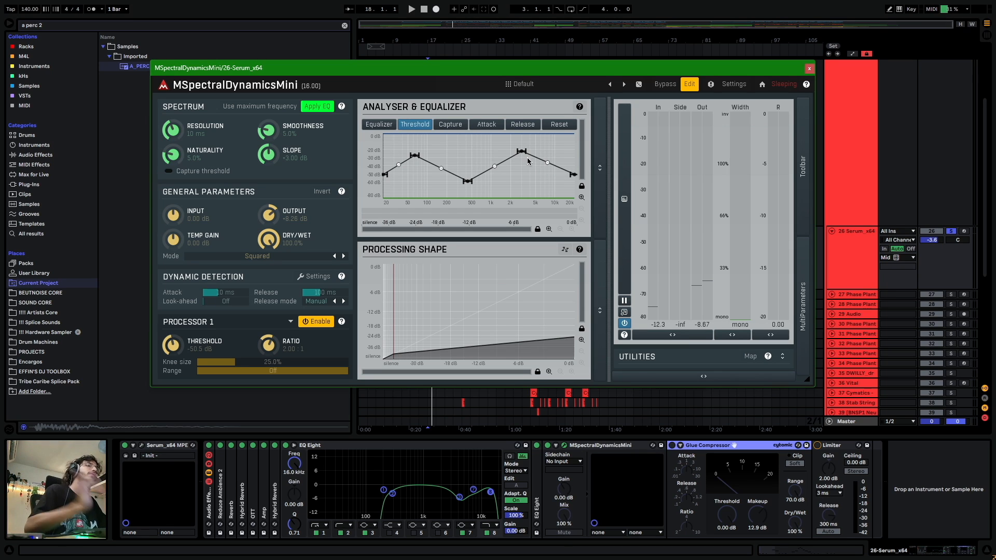
{"action": "key", "text": "space"}
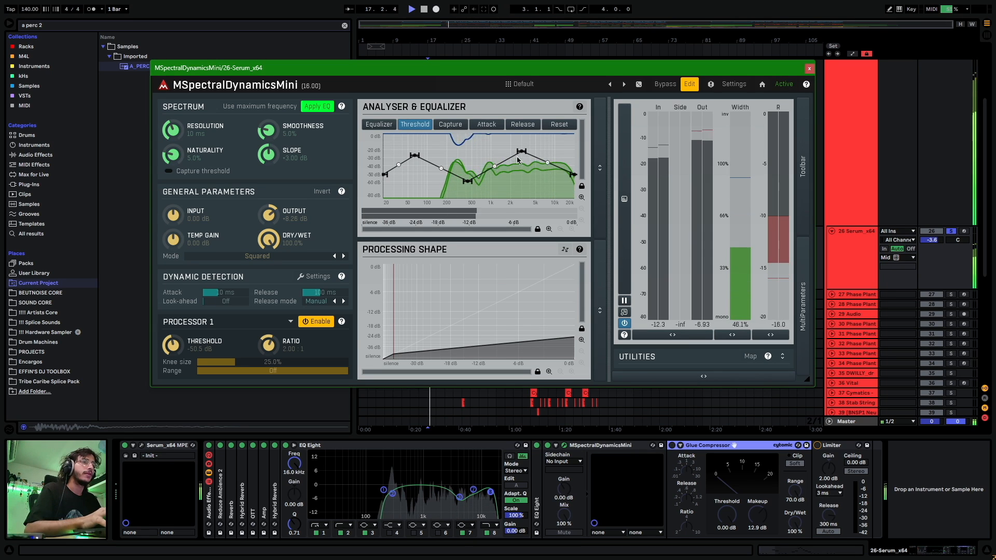
{"action": "left_click_drag", "start_coordinate": [521, 151], "coordinate": [530, 195]}
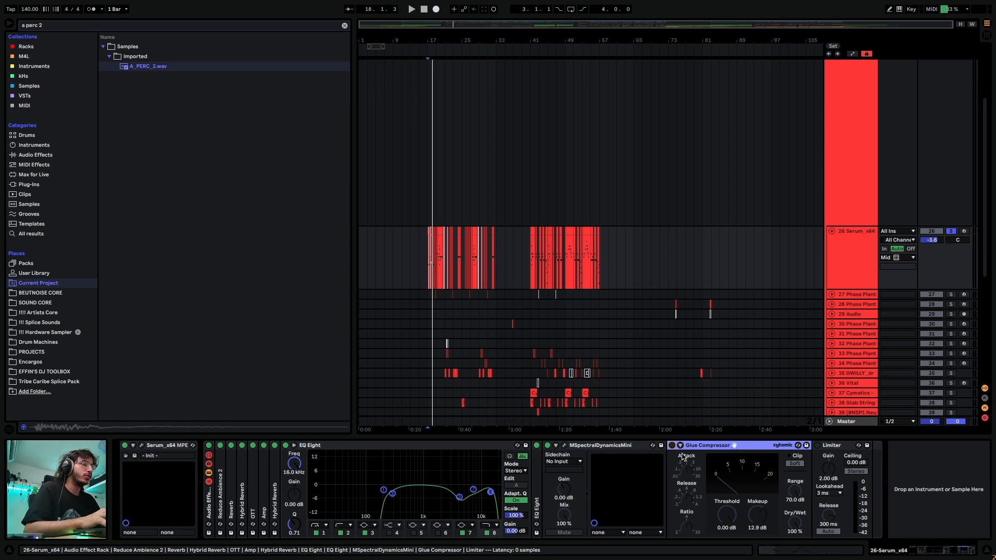
Enable the Glue Compressor, play the track through it, and enable the Limiter.
{"action": "left_click", "coordinate": [671, 445]}
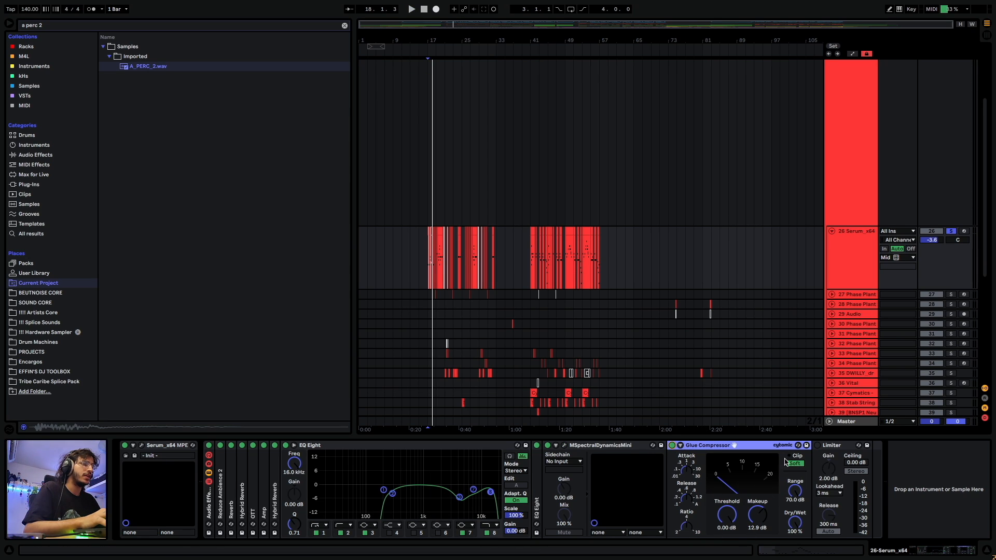
{"action": "key", "text": "space"}
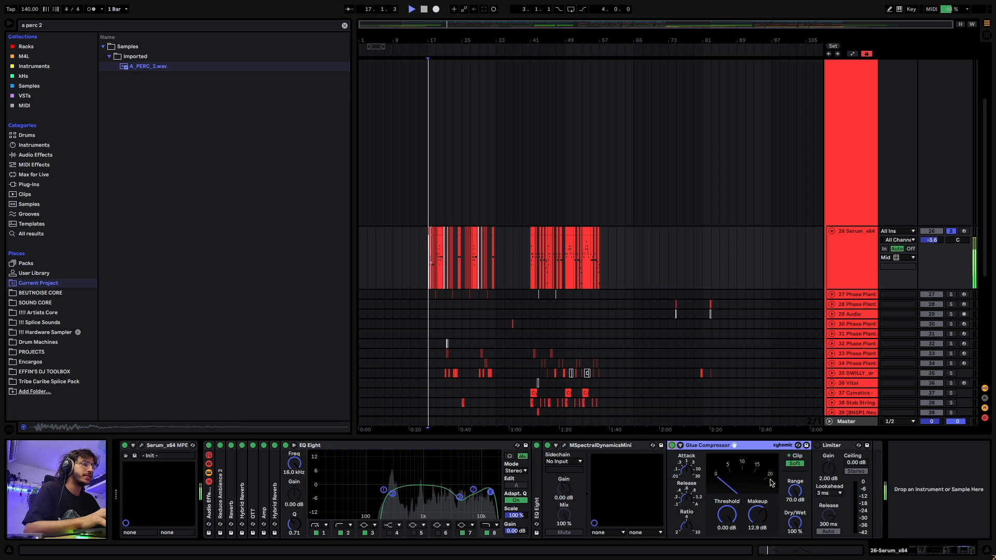
{"action": "left_click", "coordinate": [818, 444]}
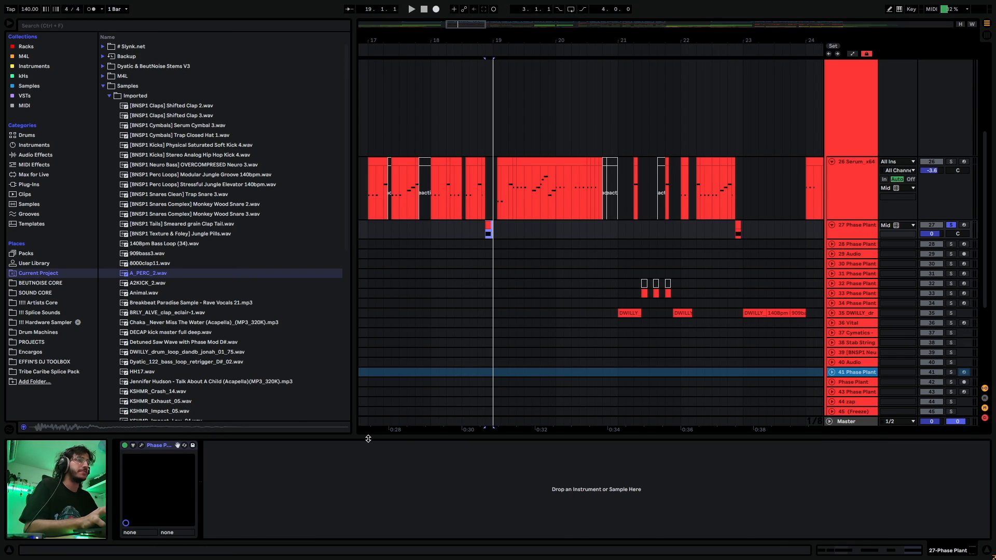
Open the Phase Plant synth on track 27 and disable Lane 3 and Lane 1.
{"action": "left_click", "coordinate": [141, 445]}
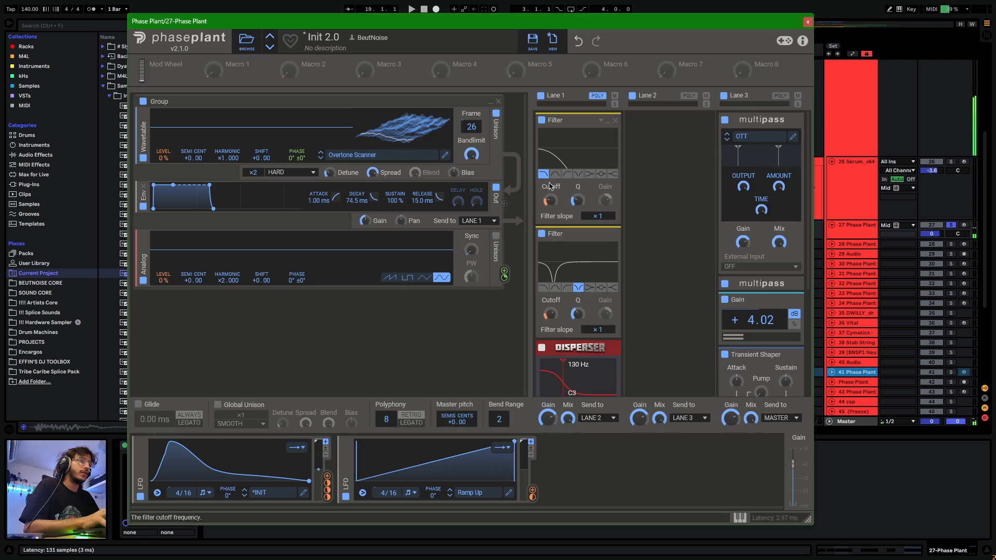
{"action": "left_click", "coordinate": [724, 97]}
{"action": "left_click", "coordinate": [540, 96]}
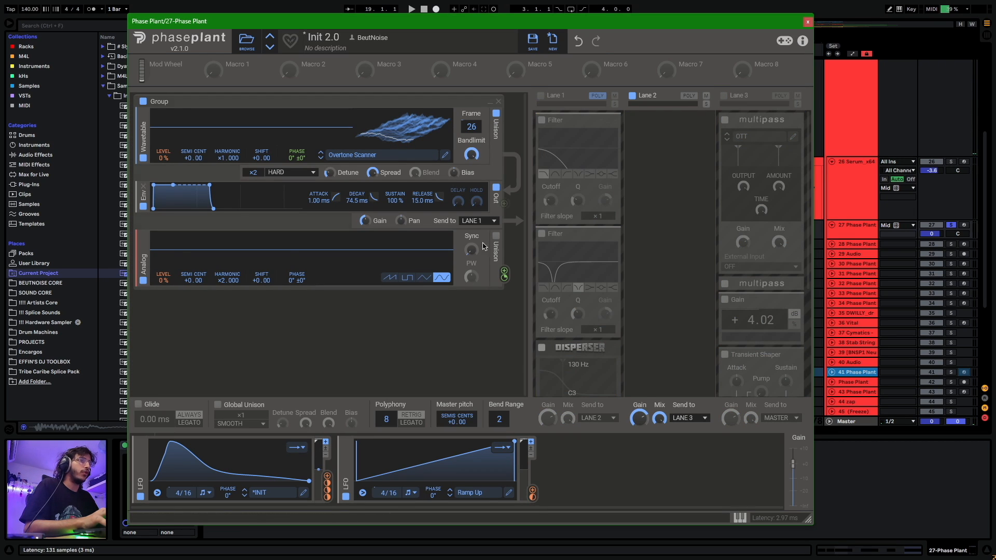
Look up the Overtone Scanner wavetable in the Spectral folder, close the browser, and play the sound without lane effects.
{"action": "left_click", "coordinate": [352, 154]}
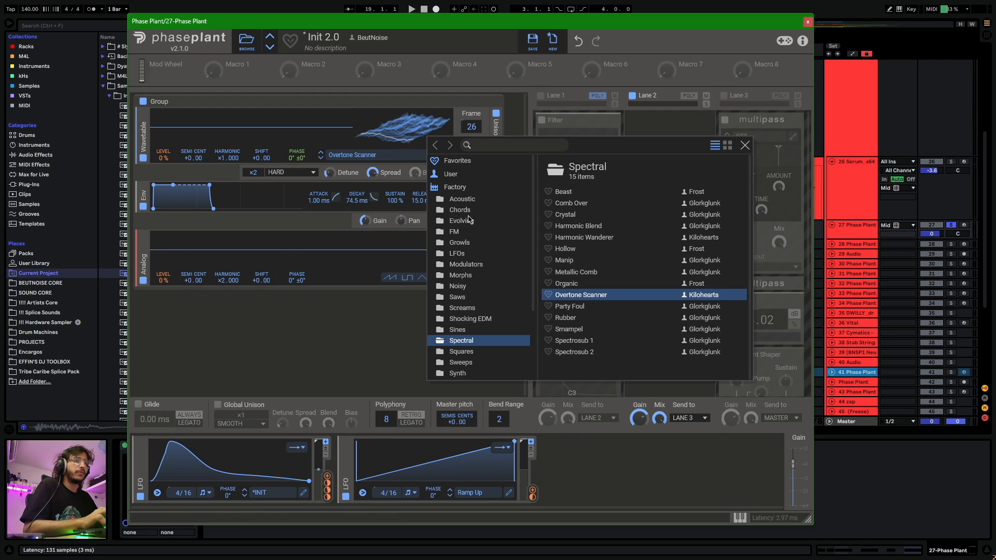
{"action": "left_click", "coordinate": [745, 146]}
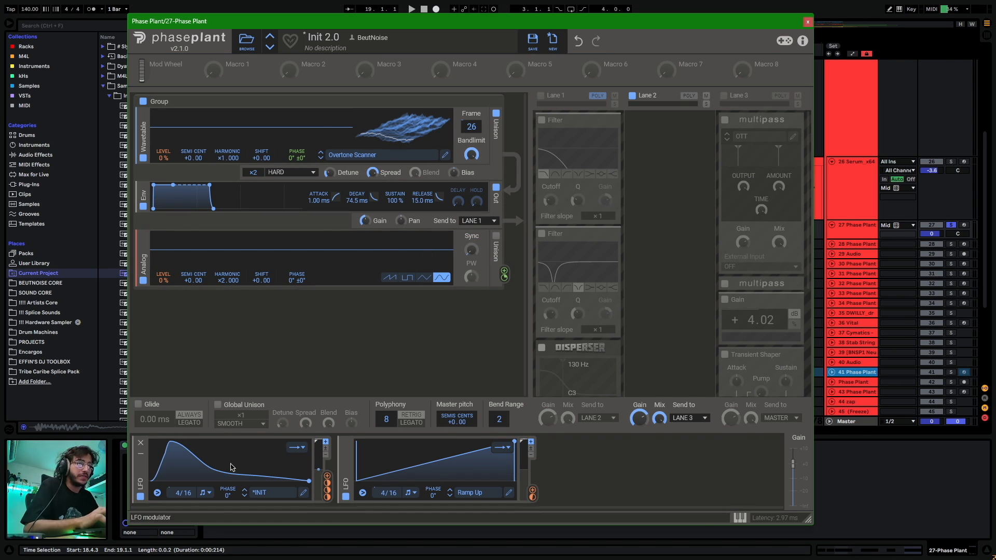
{"action": "key", "text": "space"}
{"action": "key", "text": "space"}
Enable Lane 1 and its first low-pass Filter in Phase Plant, and play the sound through it.
{"action": "left_click", "coordinate": [541, 96]}
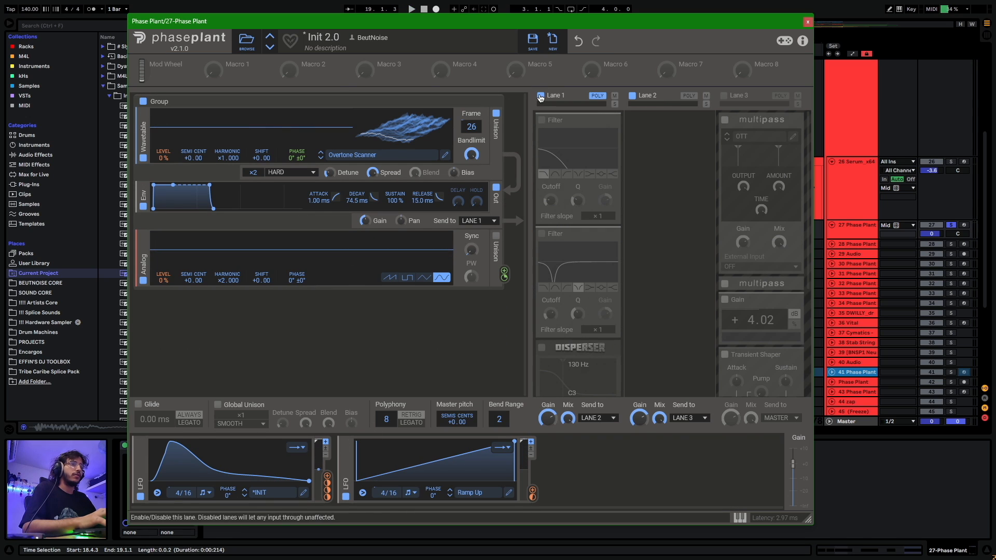
{"action": "left_click", "coordinate": [541, 96]}
{"action": "left_click", "coordinate": [540, 96]}
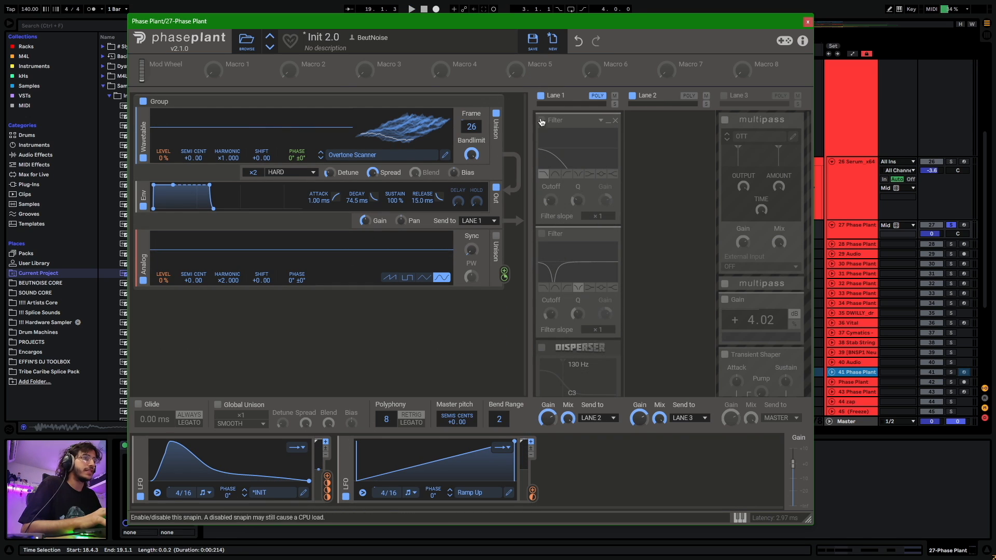
{"action": "left_click", "coordinate": [542, 120]}
{"action": "key", "text": "space"}
{"action": "key", "text": "space"}
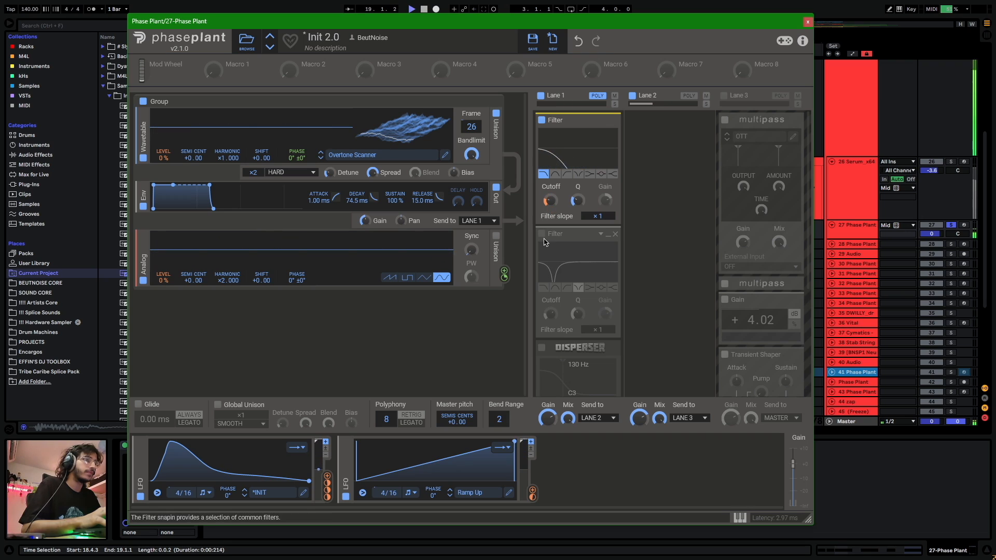
{"action": "key", "text": "space"}
{"action": "key", "text": "space"}
Enable the notch Filter and the Disperser in Lane 1, and play the sound through the whole lane.
{"action": "left_click", "coordinate": [542, 234]}
{"action": "scroll", "coordinate": [580, 231], "scroll_direction": "down", "scroll_amount": 3}
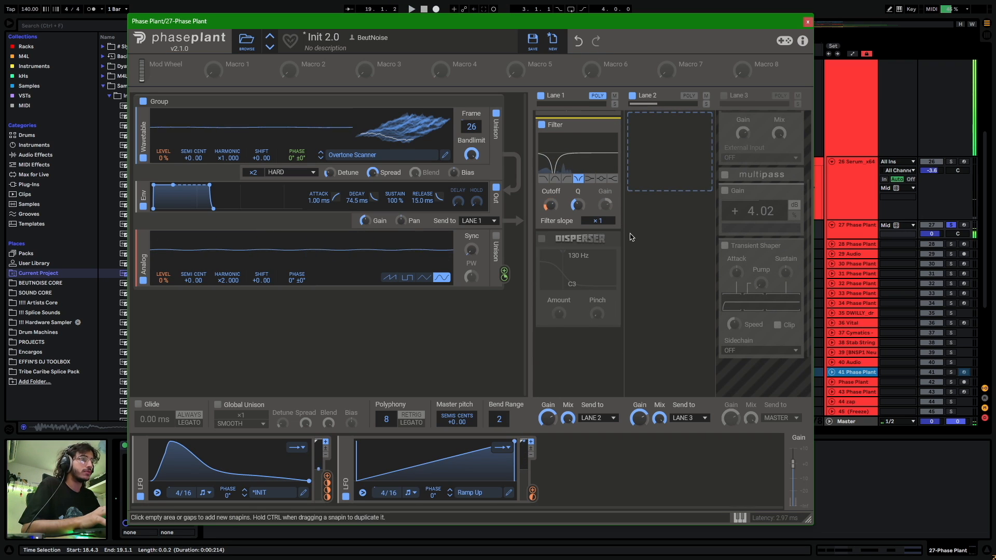
{"action": "left_click", "coordinate": [543, 242]}
{"action": "scroll", "coordinate": [576, 259], "scroll_direction": "up", "scroll_amount": 3}
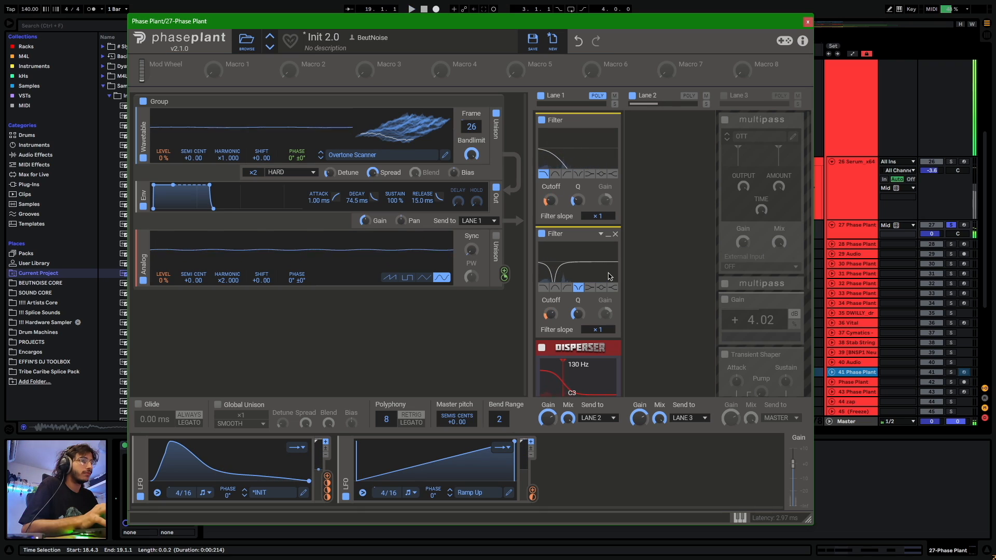
{"action": "scroll", "coordinate": [607, 290], "scroll_direction": "down", "scroll_amount": 1}
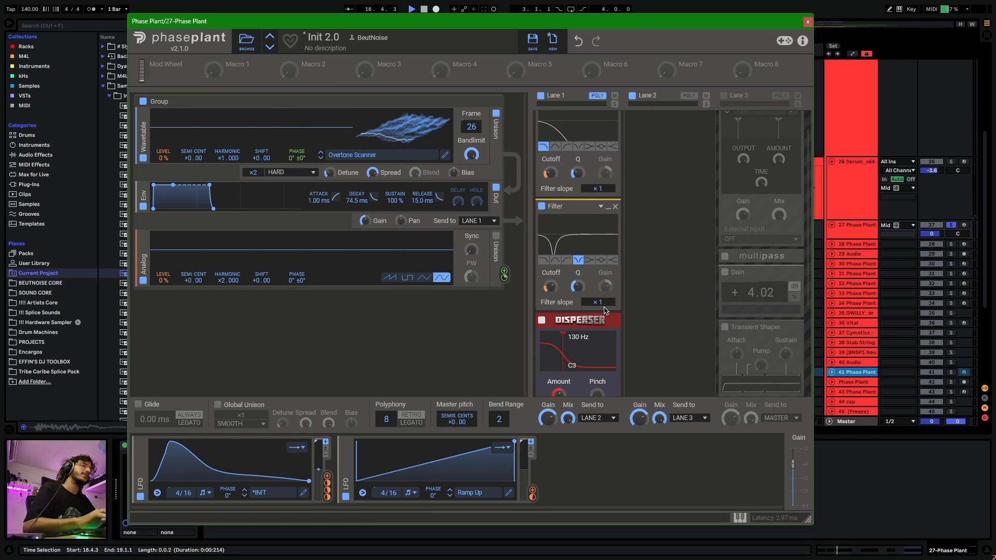
{"action": "scroll", "coordinate": [604, 310], "scroll_direction": "up", "scroll_amount": 1}
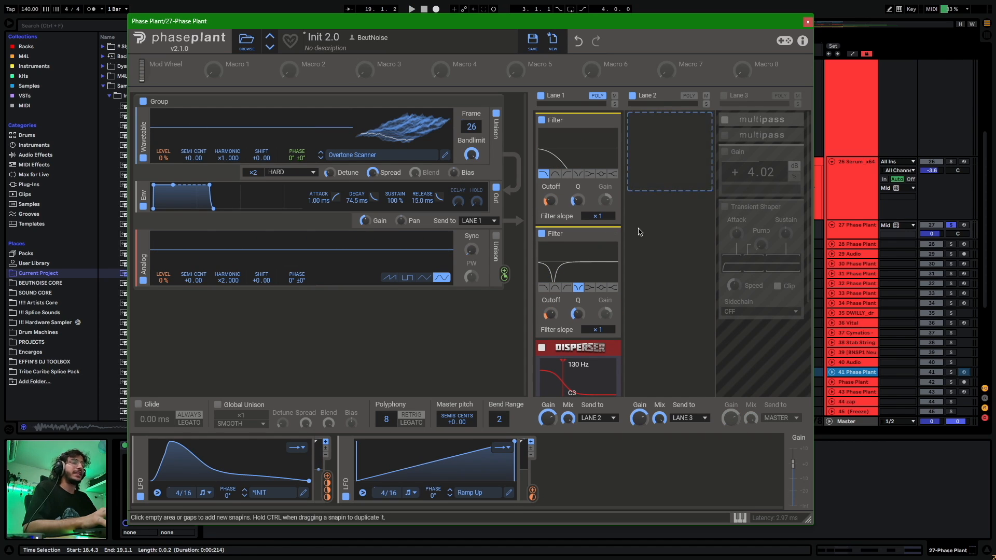
Enable Lane 3 with its OTT Multipass, examine the three Dynamics bands in its editor, and play the sound.
{"action": "left_click", "coordinate": [724, 95]}
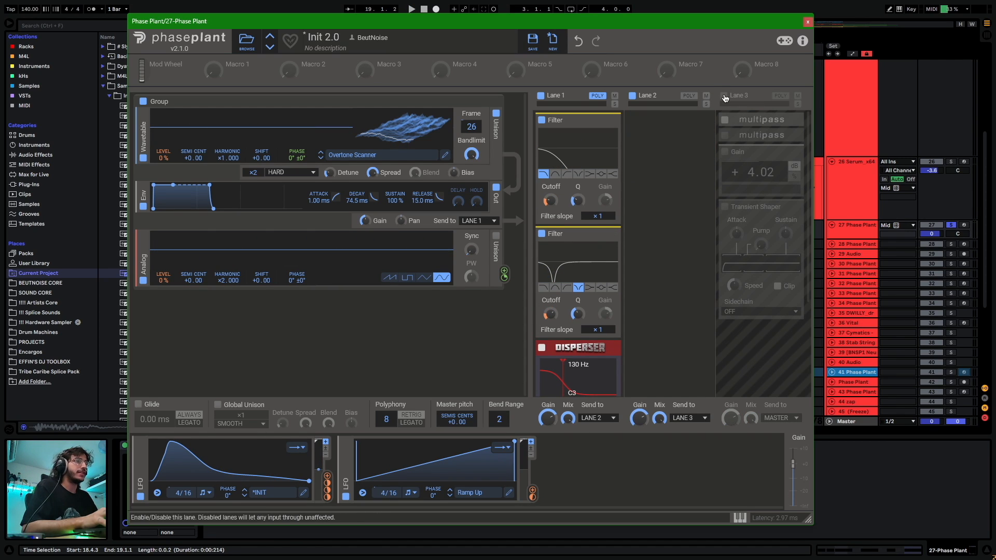
{"action": "left_click", "coordinate": [785, 121]}
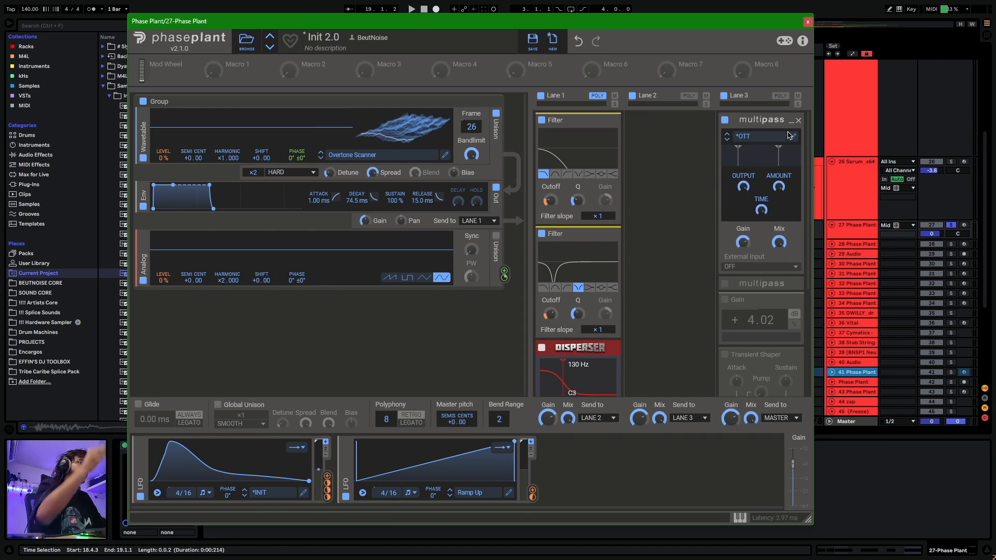
{"action": "left_click", "coordinate": [789, 136]}
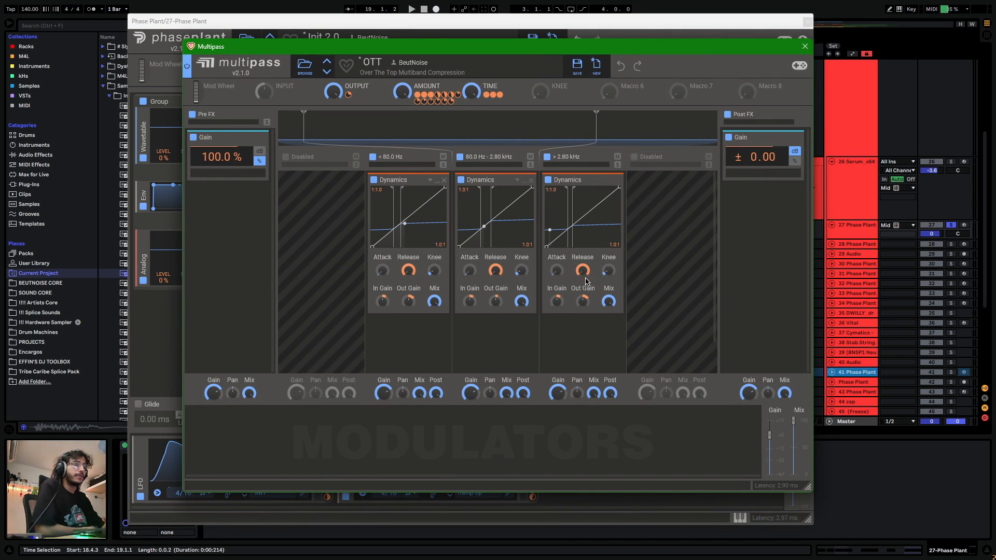
{"action": "left_click", "coordinate": [807, 46]}
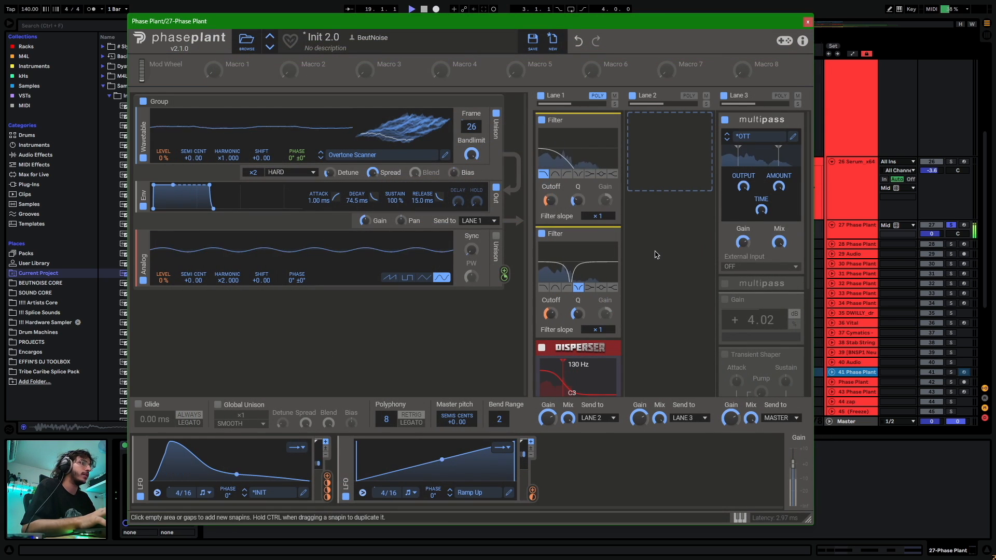
{"action": "key", "text": "space"}
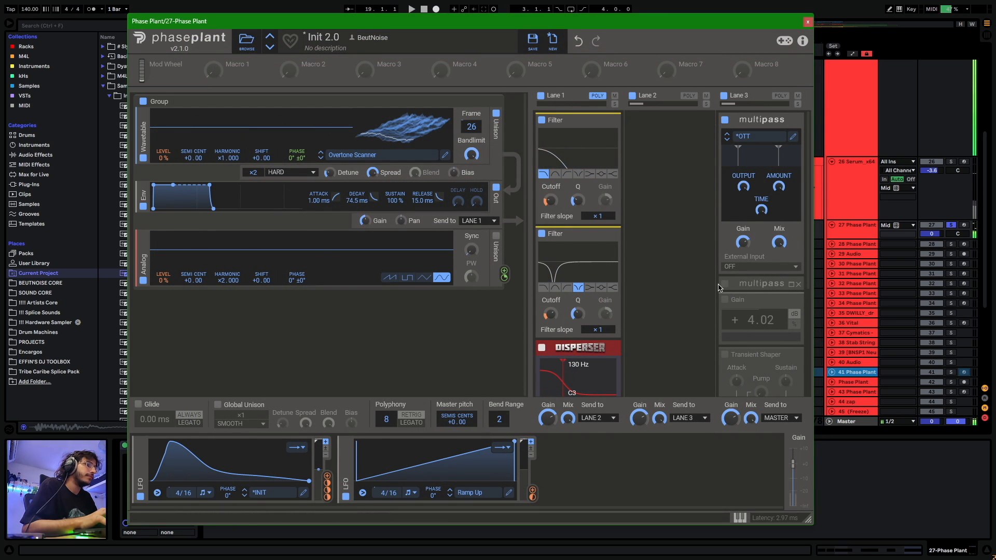
Enable and unfold the MB saturation Multipass, and play the sound with its distortion band editor open before closing it.
{"action": "left_click", "coordinate": [790, 284]}
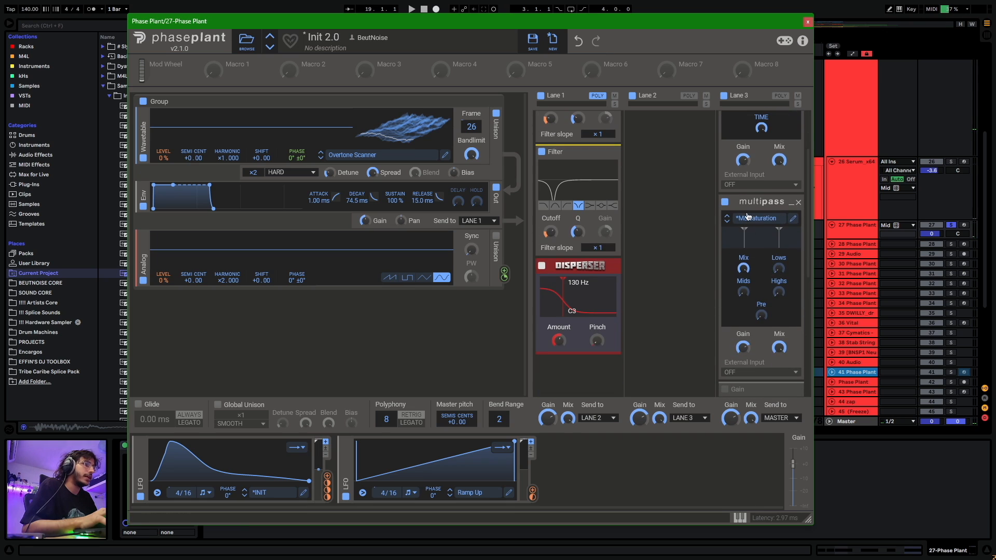
{"action": "left_click", "coordinate": [793, 220]}
{"action": "key", "text": "space"}
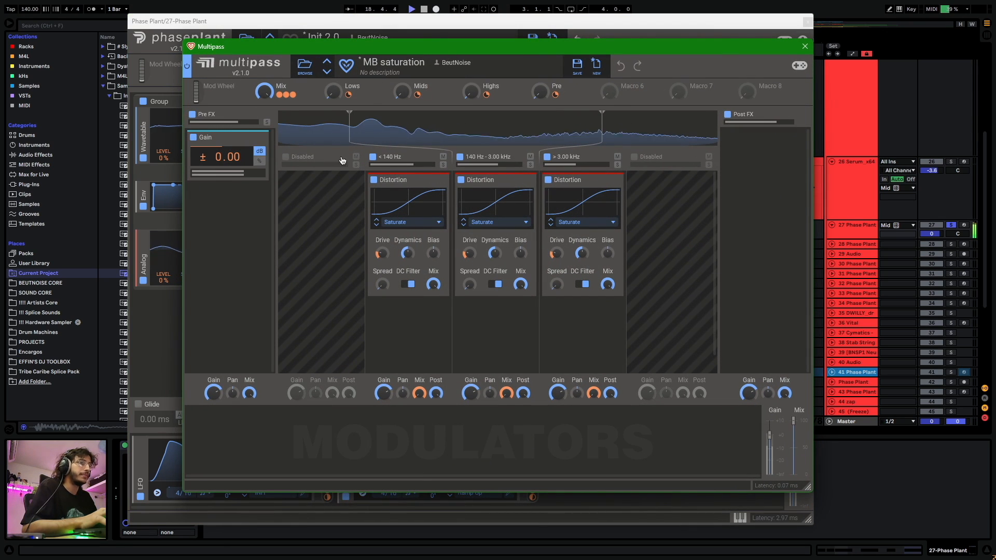
{"action": "key", "text": "space"}
{"action": "left_click", "coordinate": [805, 46]}
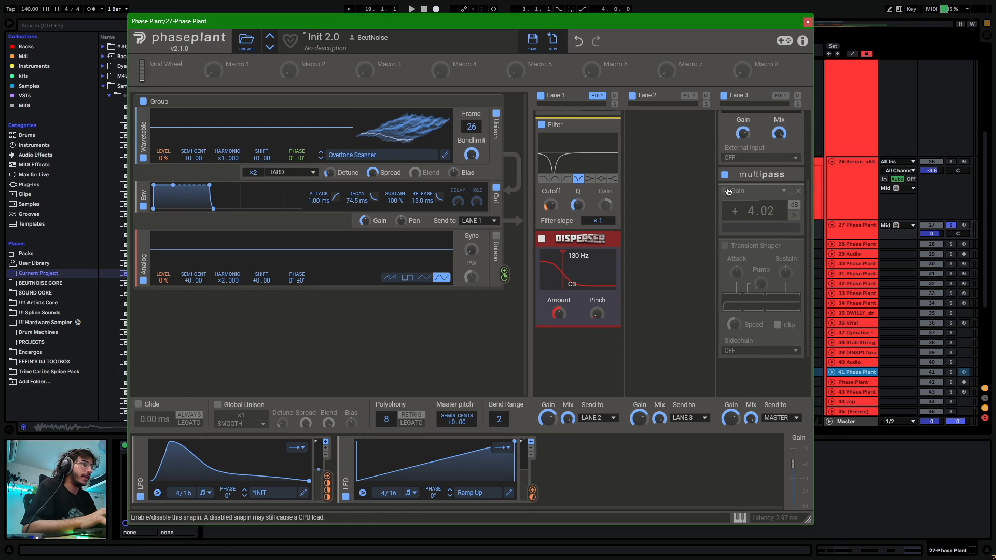
Enable the Gain and Transient Shaper effects in Lane 3, playing the sound to hear them.
{"action": "left_click", "coordinate": [725, 192]}
{"action": "key", "text": "space"}
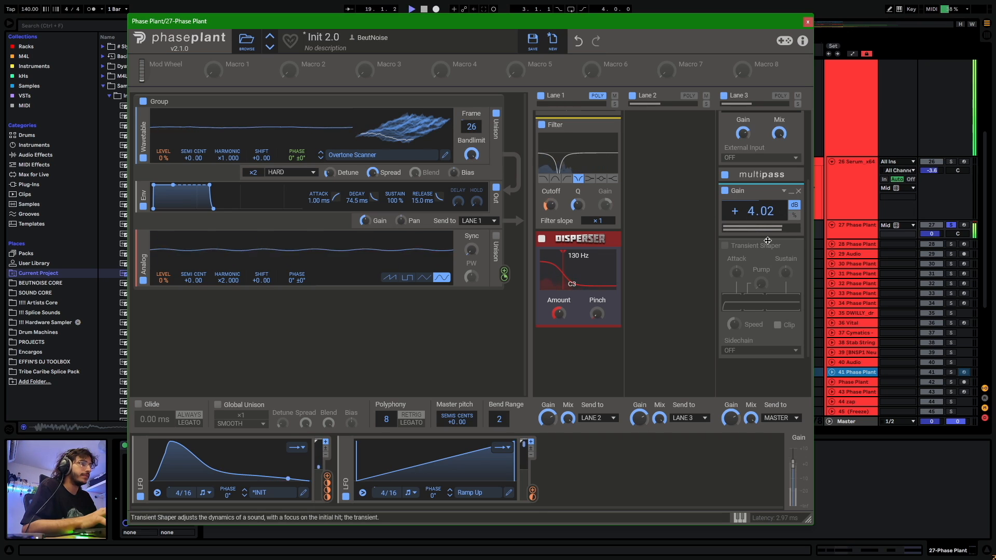
{"action": "left_click", "coordinate": [725, 246]}
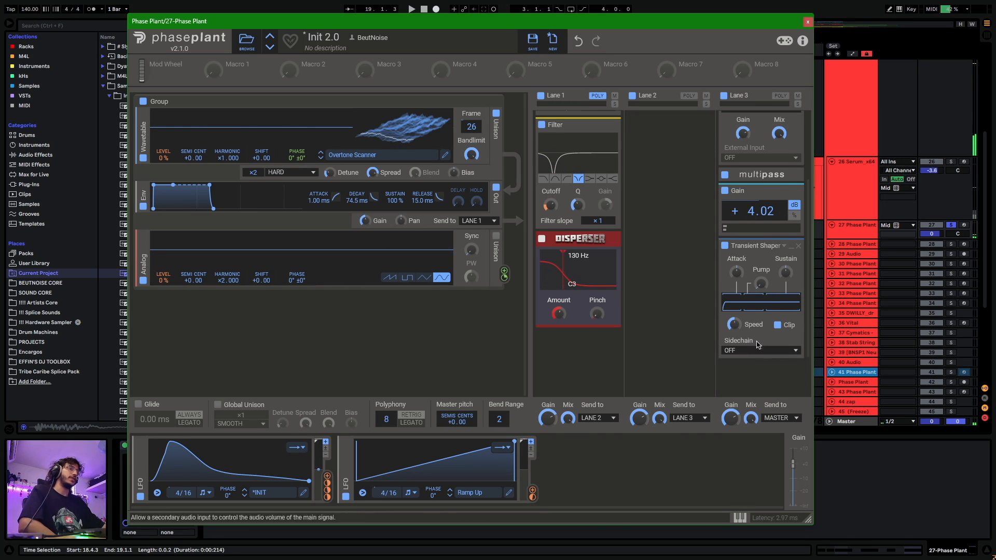
{"action": "key", "text": "space"}
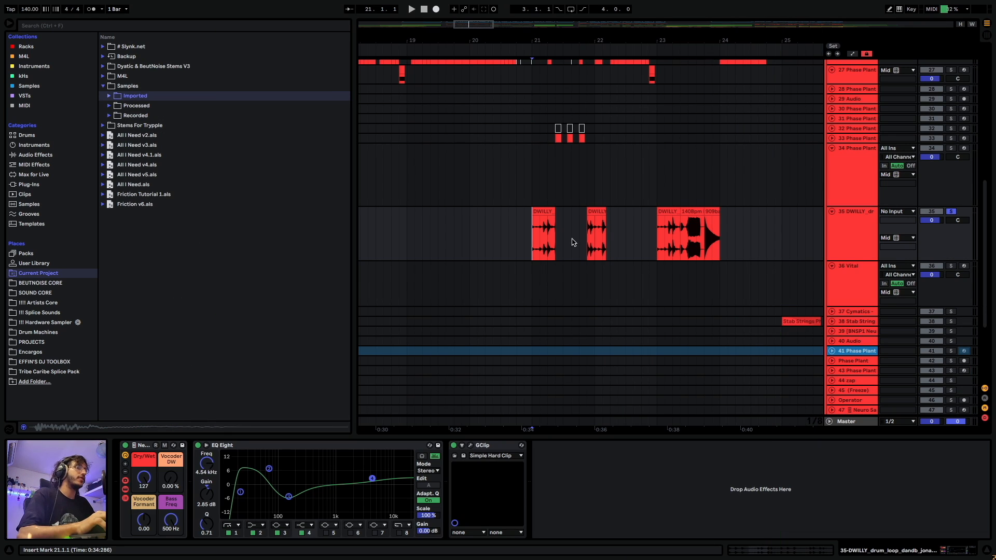
Play the DWILLY drum loop track from bar 21, and deactivate its Neuro Rack, EQ Eight and GClip devices.
{"action": "key", "text": "space"}
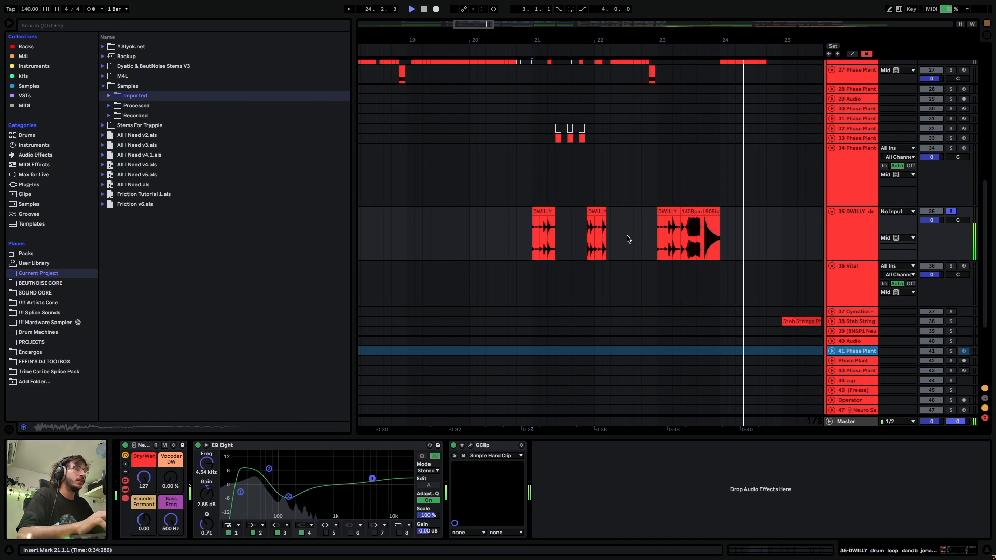
{"action": "key", "text": "space"}
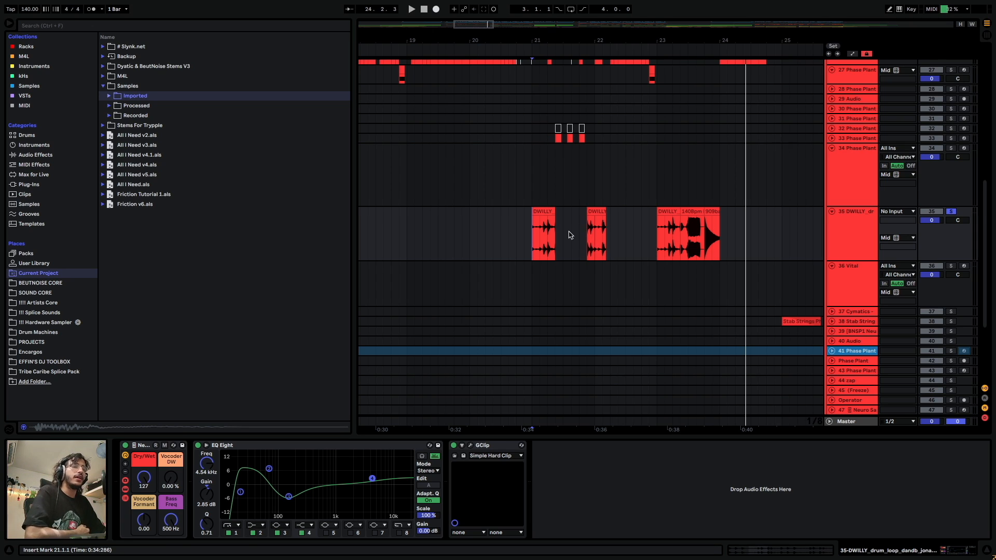
{"action": "left_click", "coordinate": [599, 486]}
{"action": "key", "text": "ctrl+a"}
{"action": "key", "text": "0"}
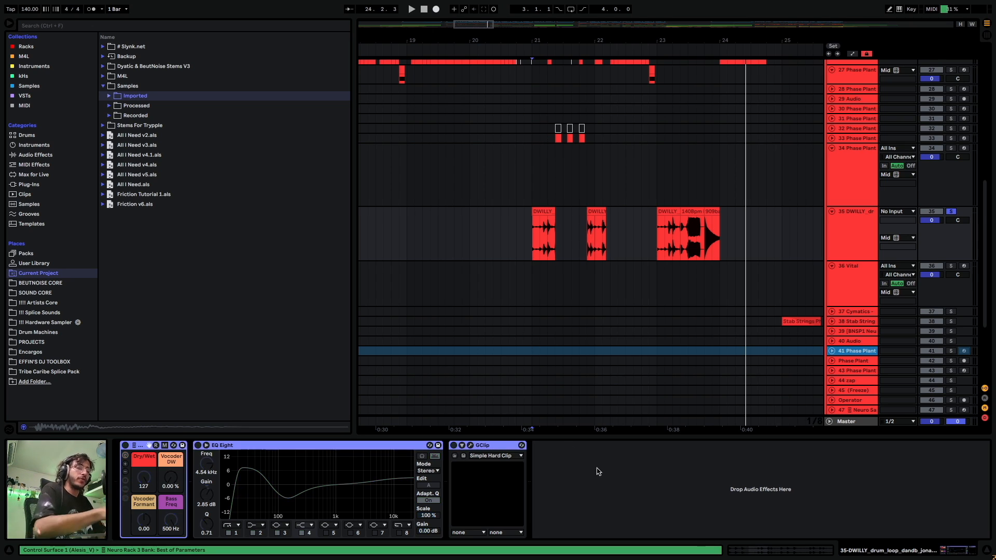
Play the unprocessed DWILLY drum loop track from just before bar 21, and place the insert marker at bar 23.
{"action": "left_click", "coordinate": [527, 233]}
{"action": "key", "text": "space"}
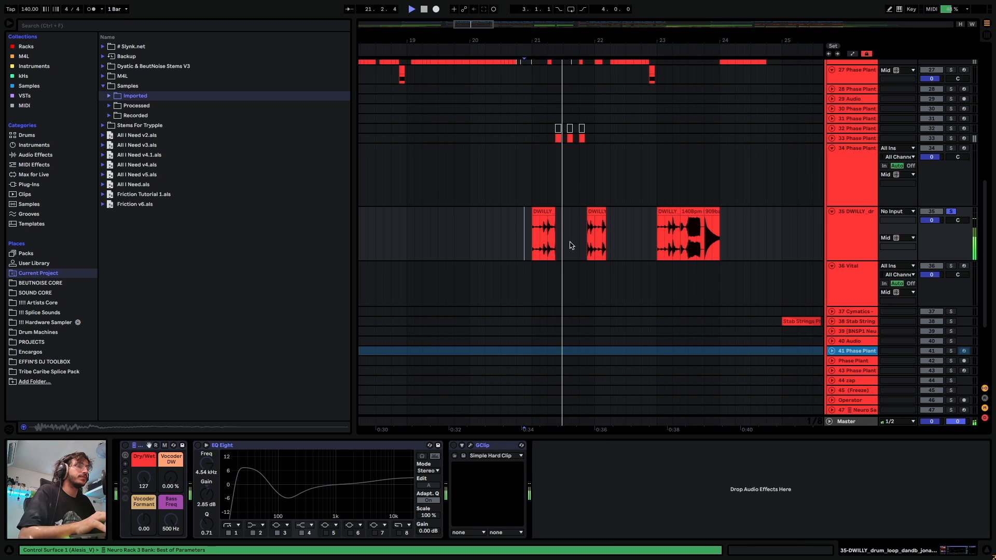
{"action": "left_click", "coordinate": [660, 233]}
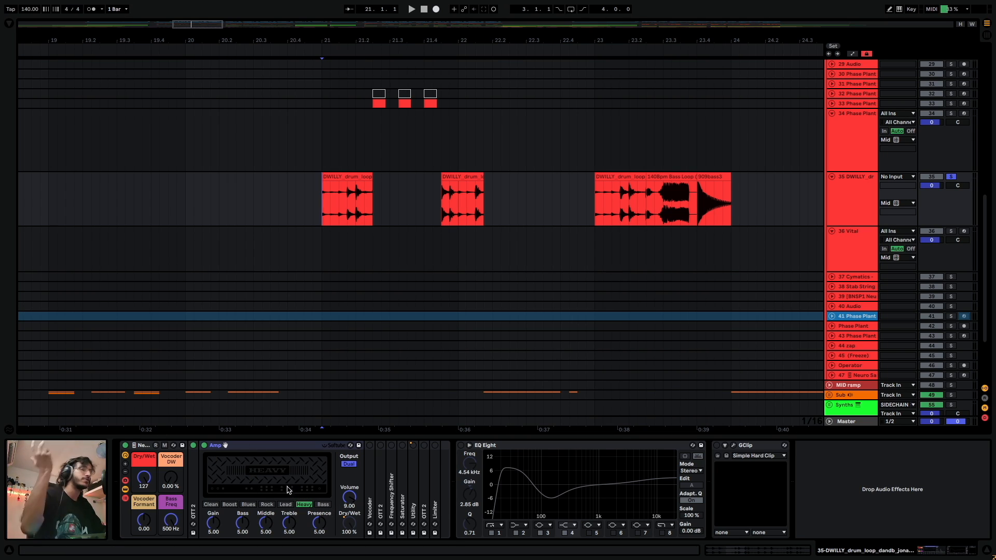
Open the DWILLY clip at bar 21 and raise the transient envelope of its Beats warp mode.
{"action": "double_click", "coordinate": [339, 160]}
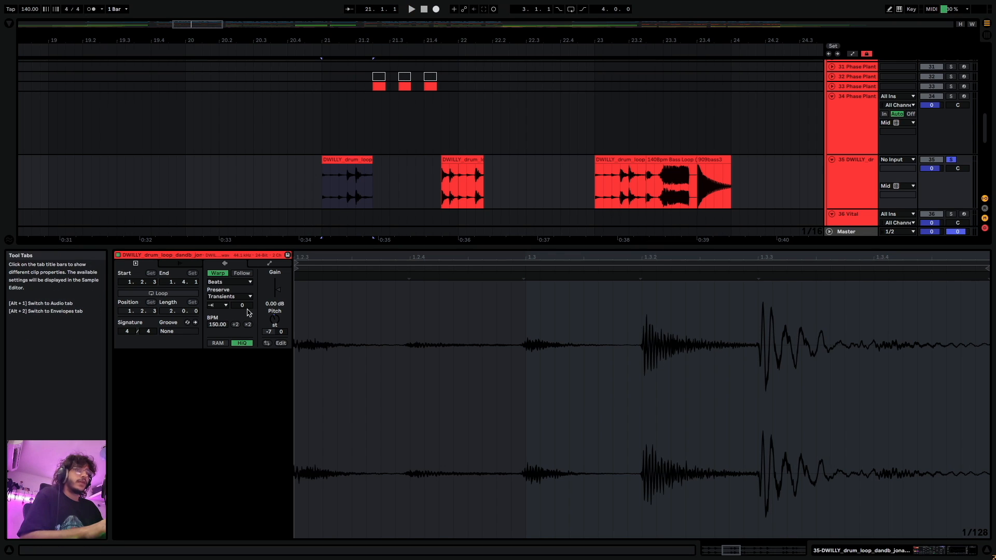
{"action": "left_click_drag", "start_coordinate": [245, 306], "coordinate": [245, 254]}
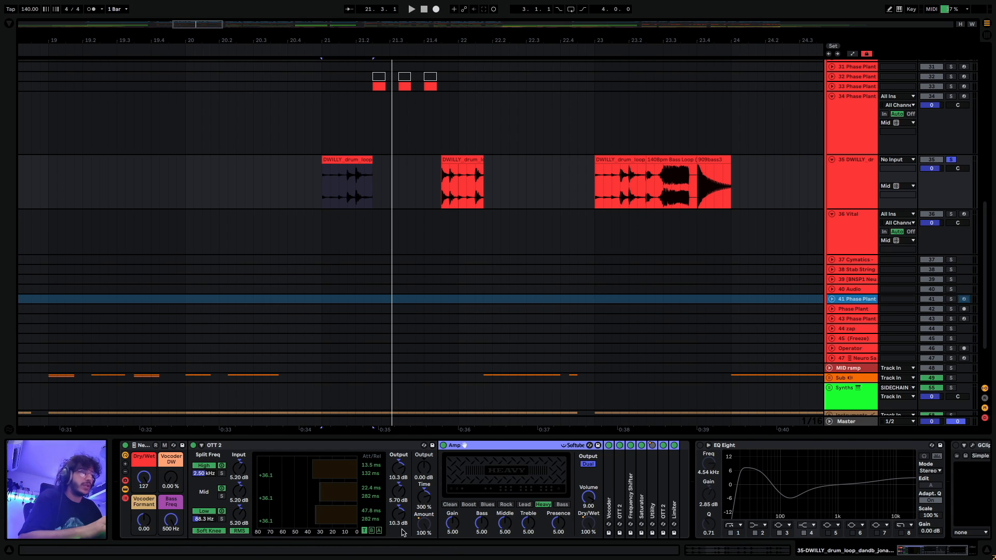
Enable the Amp that follows the first OTT 2 inside the drum loop's Neuro Rack.
{"action": "left_click", "coordinate": [242, 445]}
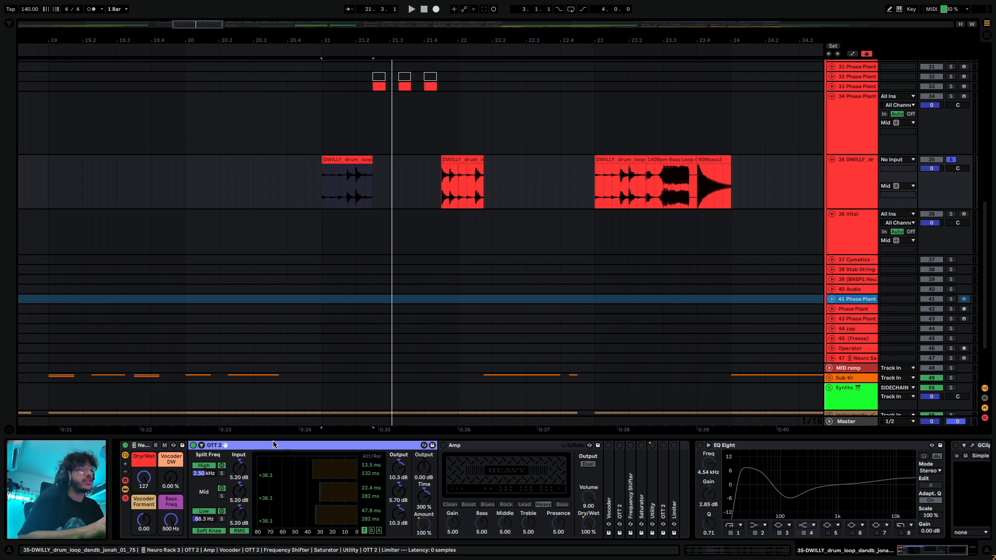
{"action": "left_click", "coordinate": [444, 445]}
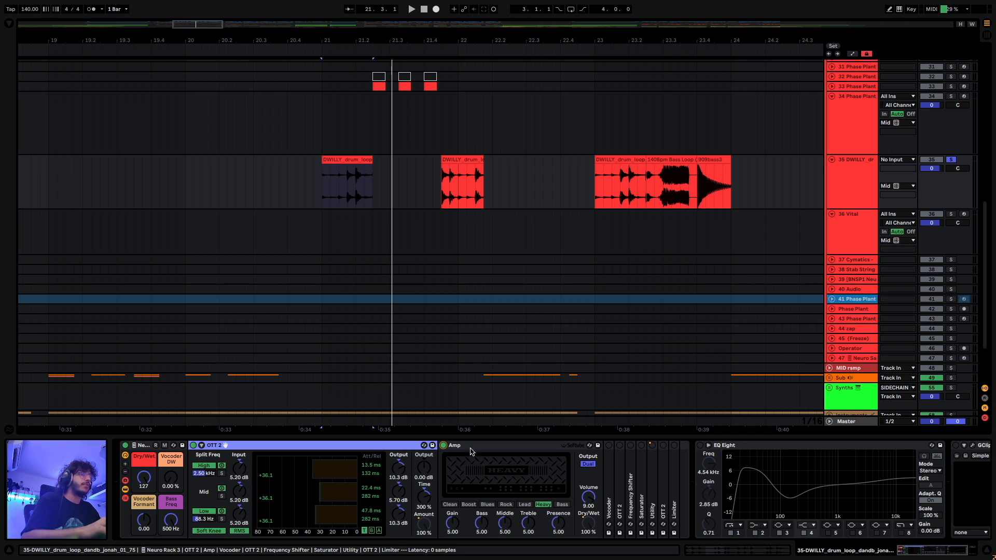
{"action": "left_click", "coordinate": [499, 446]}
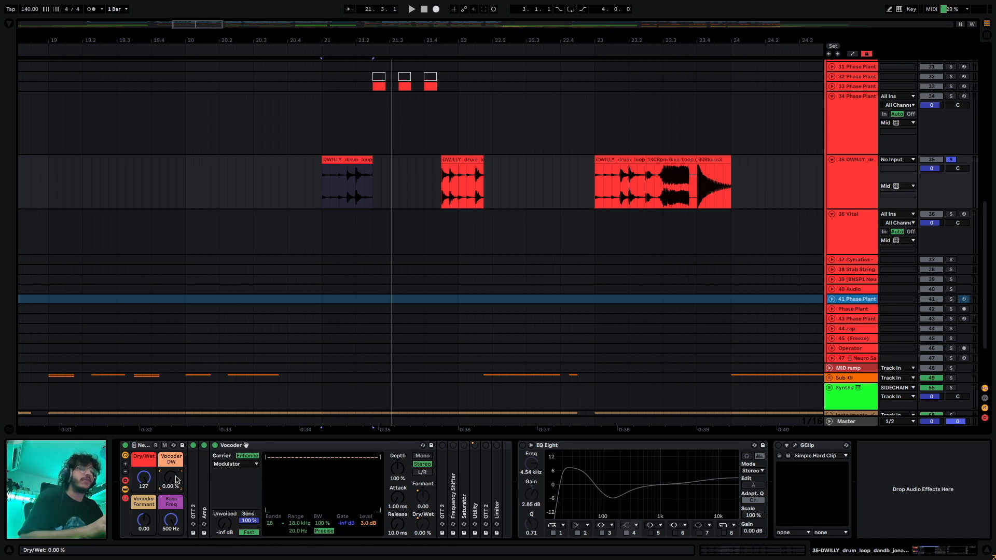
Try the rack's Vocoder DW macro, and enable the second OTT 2 and the Frequency Shifter.
{"action": "left_click_drag", "start_coordinate": [176, 480], "coordinate": [176, 419]}
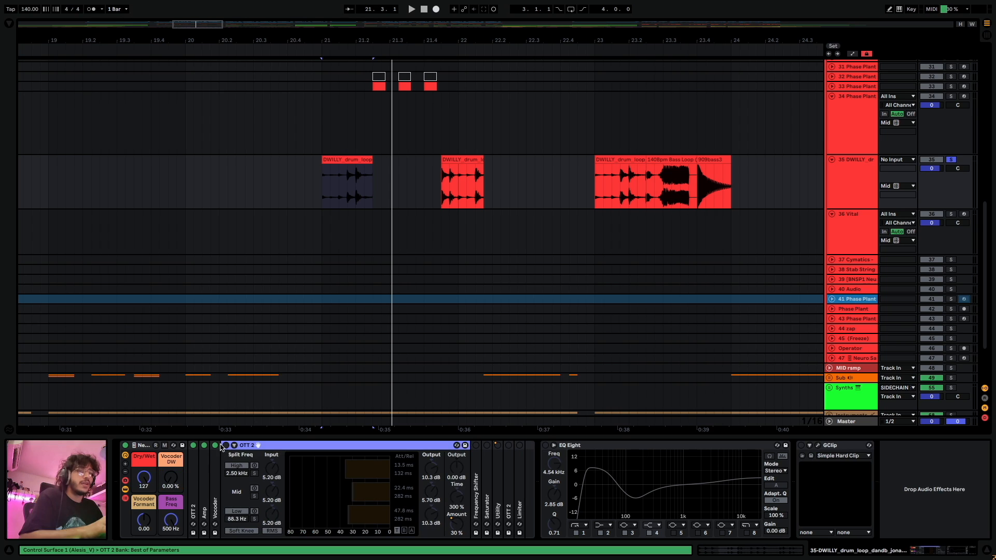
{"action": "left_click", "coordinate": [226, 445]}
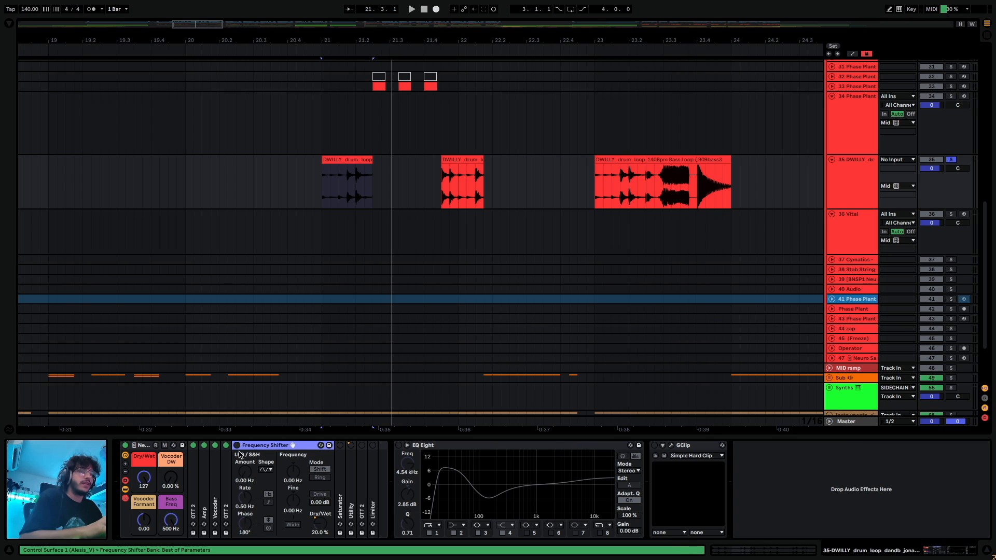
{"action": "left_click", "coordinate": [237, 445]}
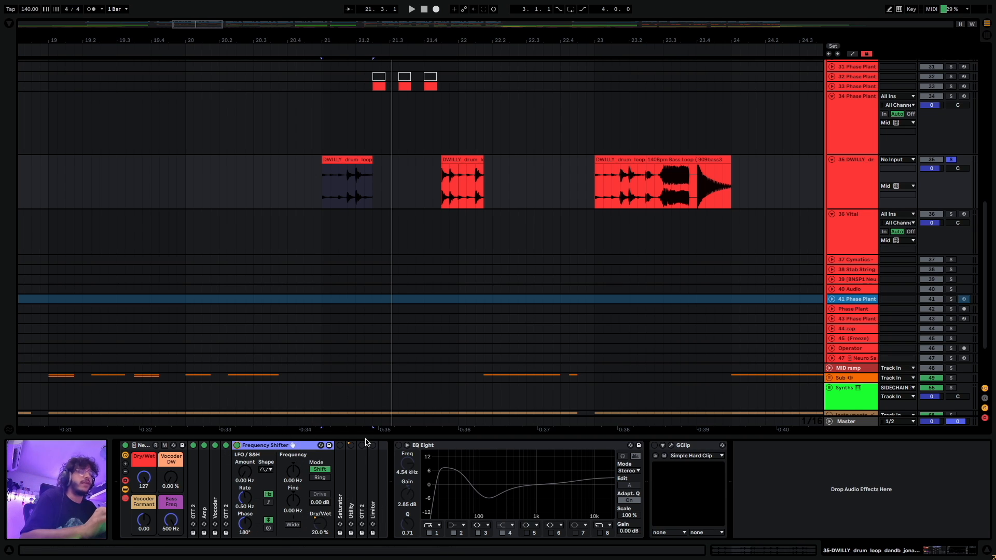
Unfold the rack's Saturator to hear it, fold it again, and enable the Utility.
{"action": "double_click", "coordinate": [340, 508]}
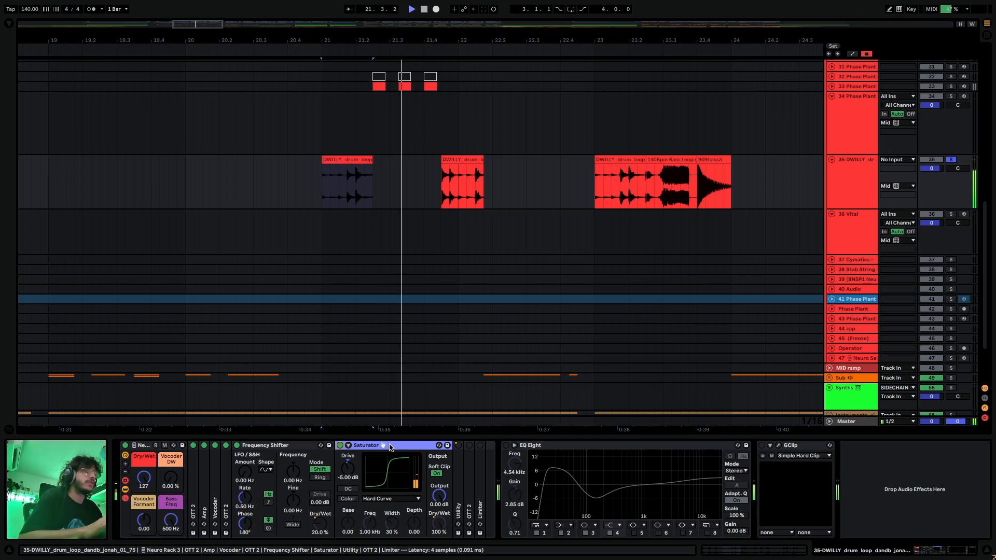
{"action": "double_click", "coordinate": [390, 447]}
{"action": "double_click", "coordinate": [366, 449]}
{"action": "left_click", "coordinate": [351, 445]}
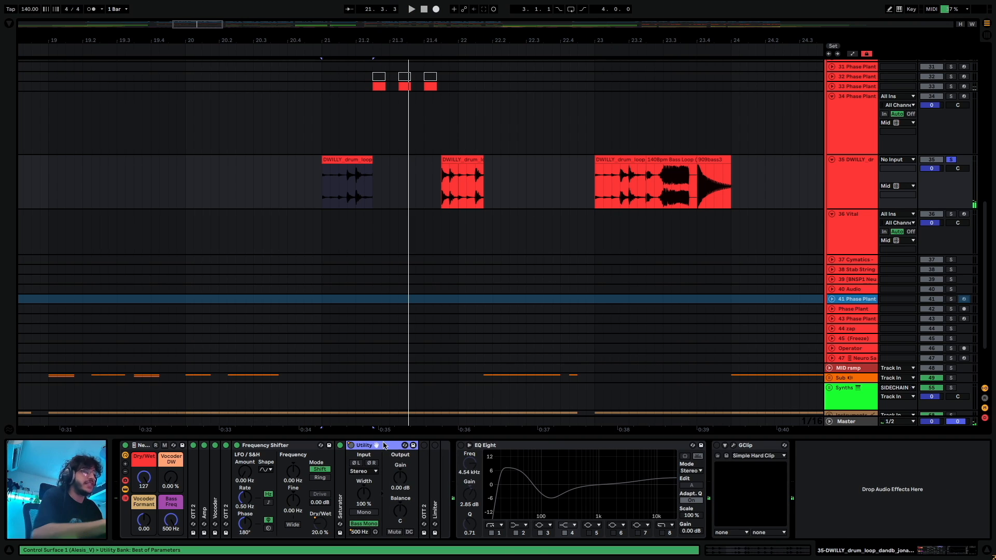
Inspect the rack's last OTT 2, enable the Limiter after it, and play the drum loop.
{"action": "double_click", "coordinate": [423, 477]}
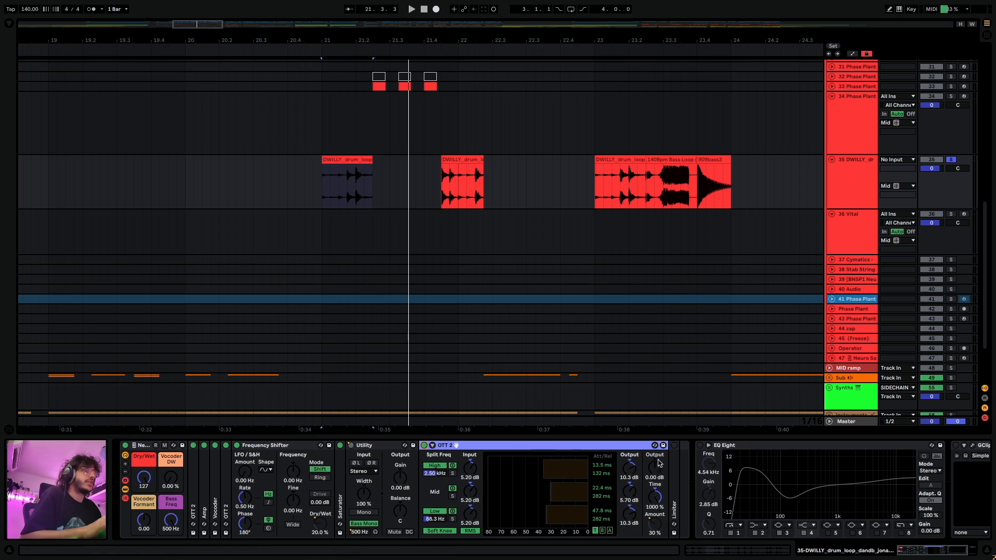
{"action": "double_click", "coordinate": [440, 445]}
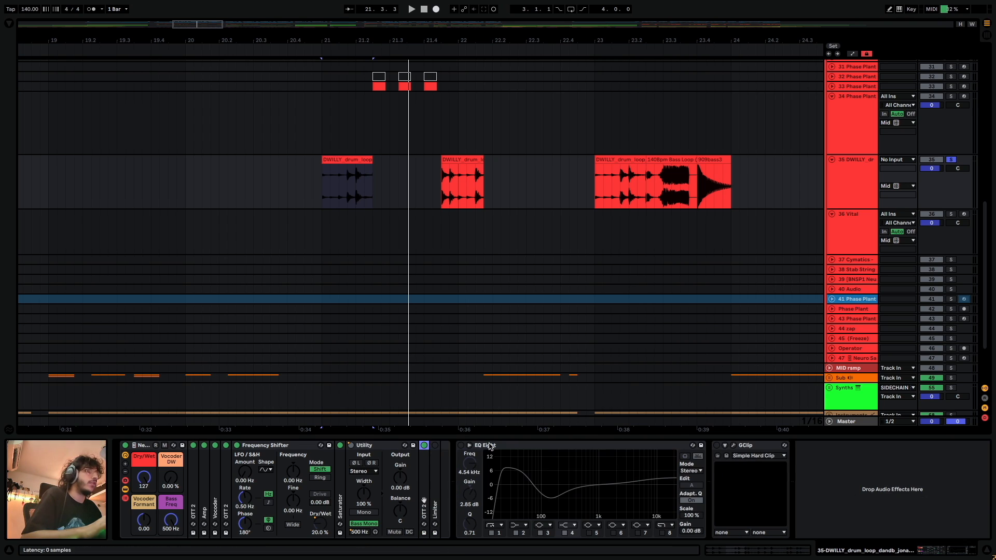
{"action": "double_click", "coordinate": [439, 491]}
{"action": "left_click", "coordinate": [434, 444]}
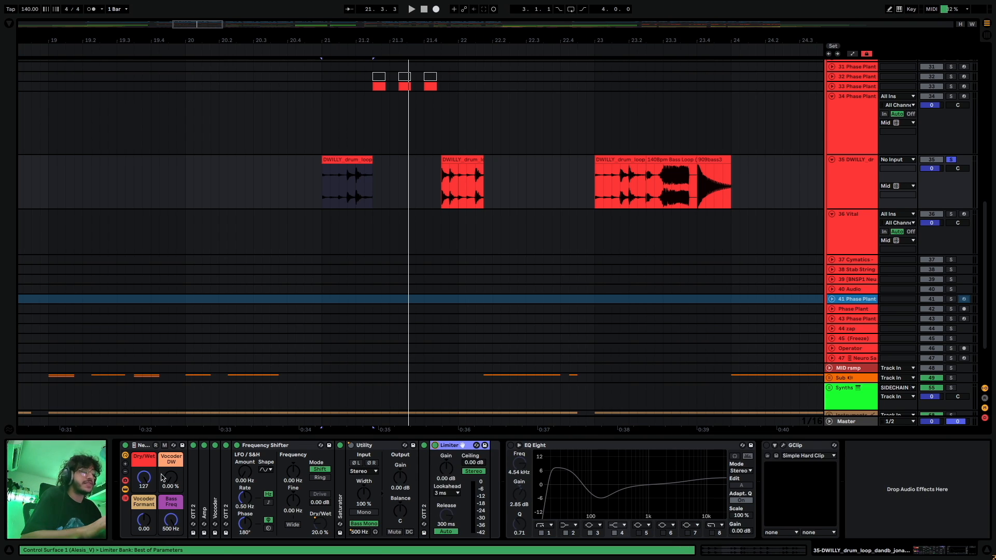
{"action": "key", "text": "space"}
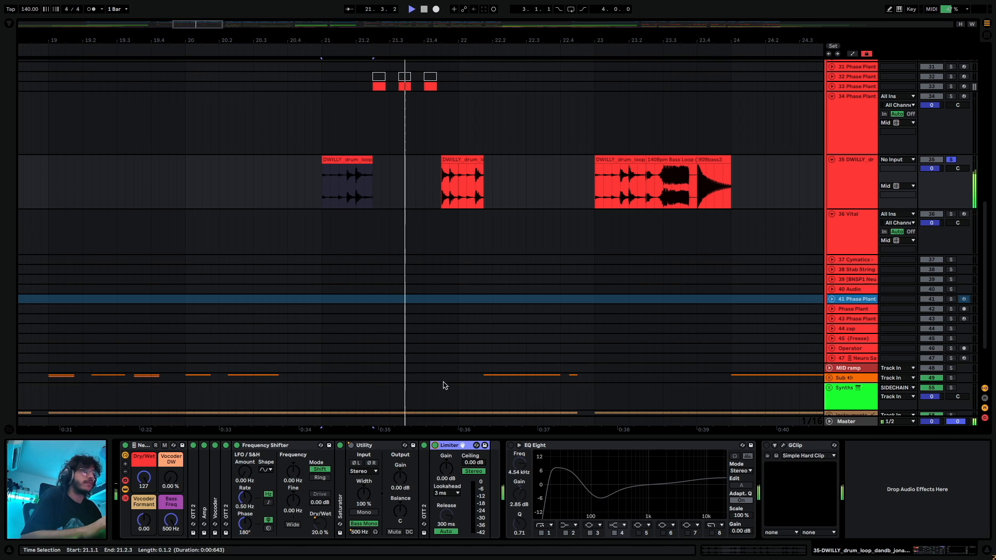
Enable the EQ Eight and GClip devices after the drum loop's Neuro Rack.
{"action": "left_click", "coordinate": [510, 445]}
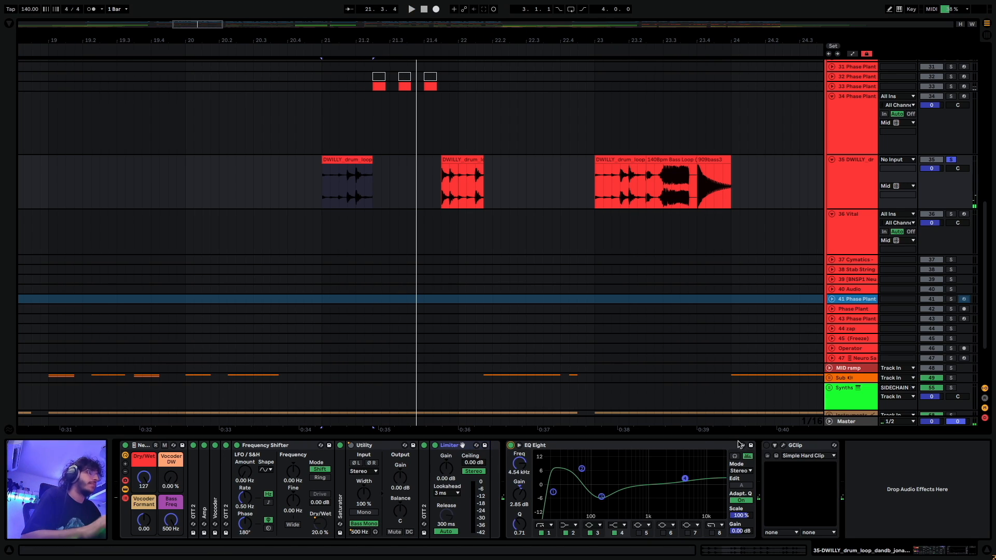
{"action": "left_click", "coordinate": [767, 446]}
{"action": "left_click", "coordinate": [783, 446]}
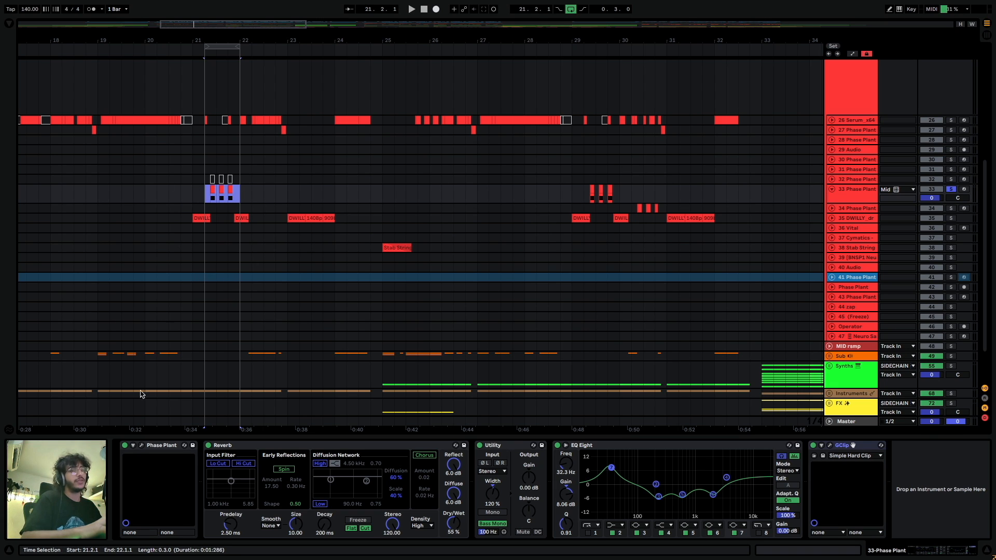
Play the looped section of track 33 and examine the Party Foul wavetable patch in its Phase Plant editor before closing it.
{"action": "key", "text": "space"}
{"action": "left_click", "coordinate": [141, 445]}
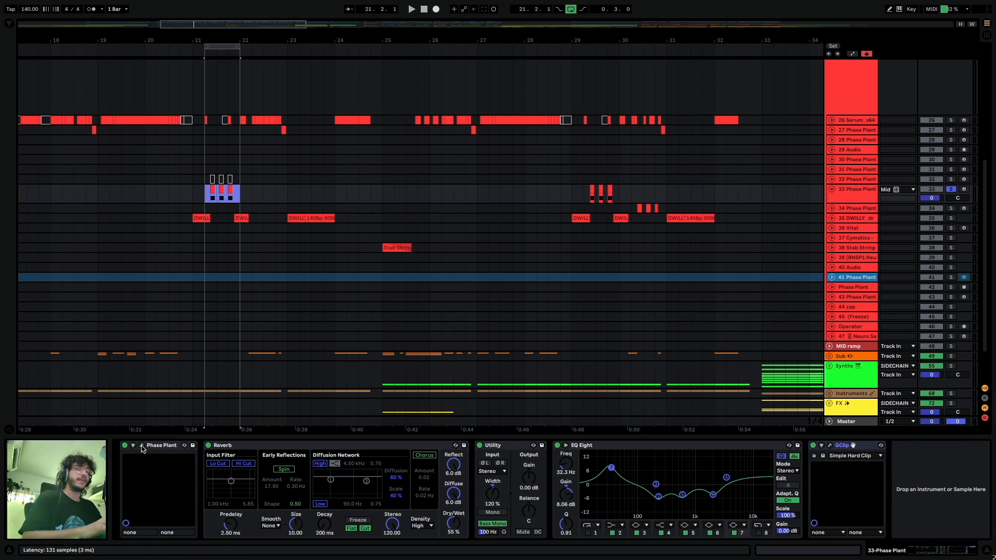
{"action": "left_click", "coordinate": [343, 157]}
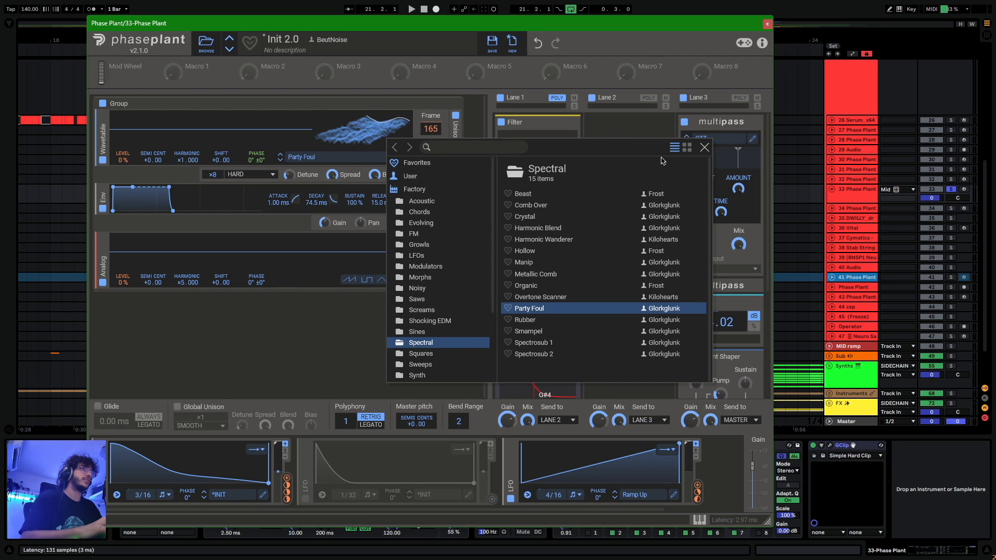
{"action": "left_click", "coordinate": [706, 147]}
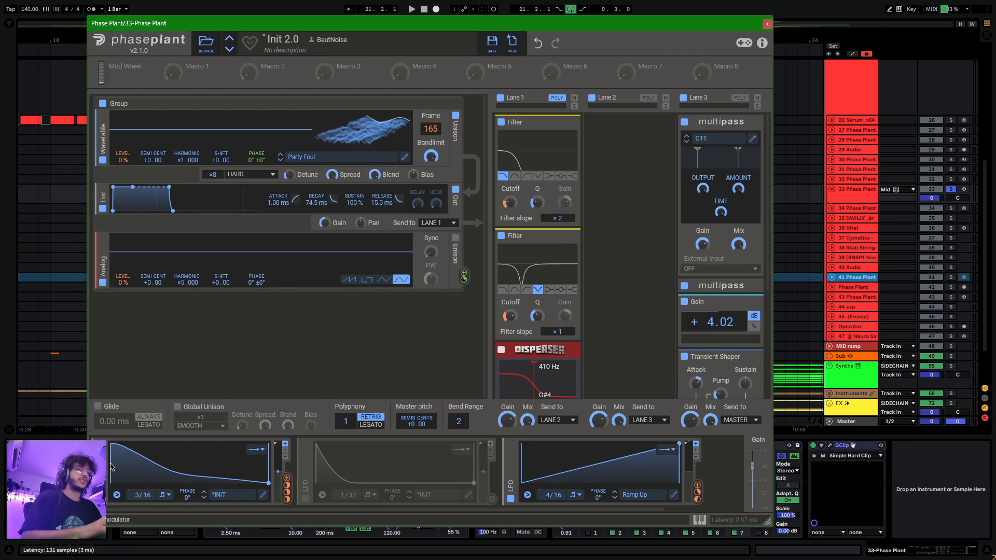
{"action": "left_click", "coordinate": [767, 24]}
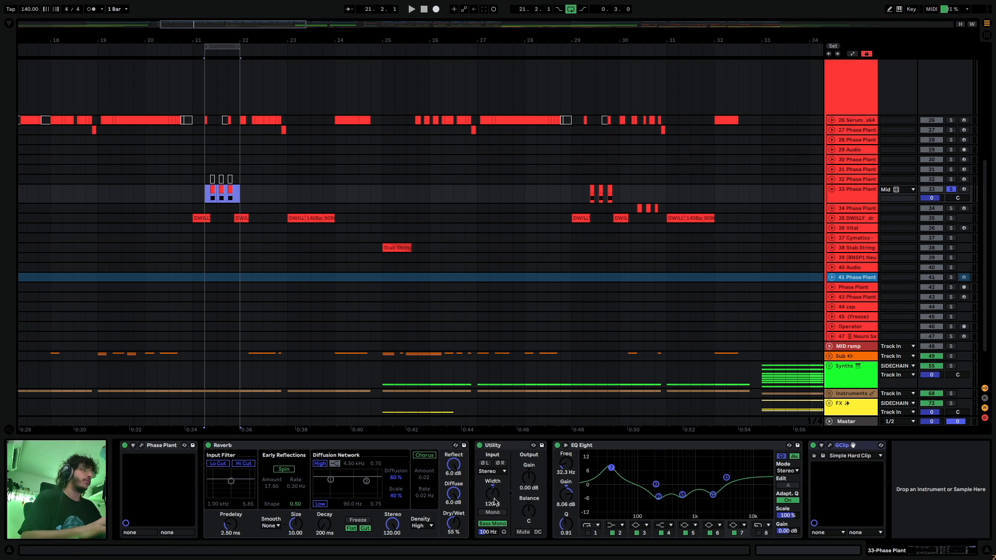
{"action": "left_click", "coordinate": [830, 445]}
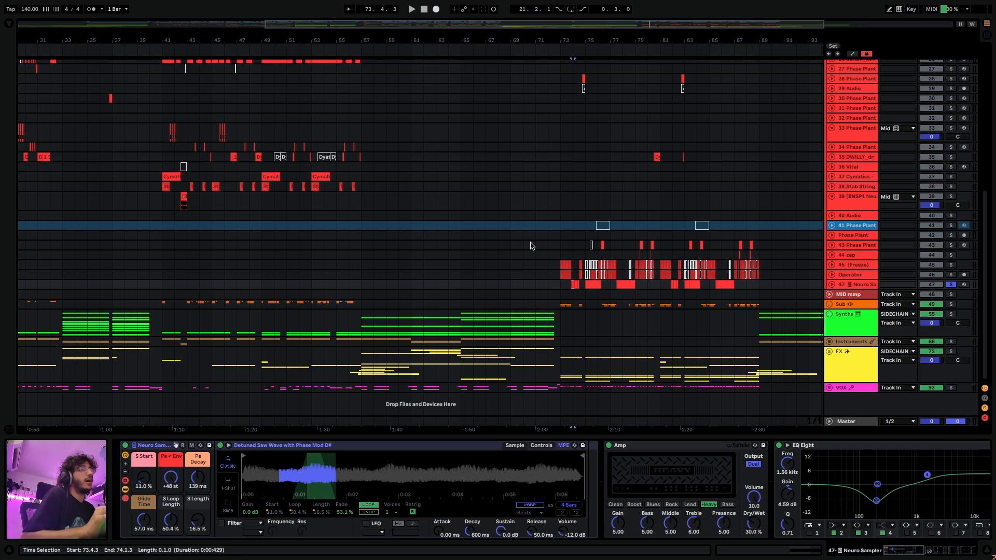
Play the Neuro Sampler track from bar 75 and from its clip at 77.3.1.
{"action": "key", "text": "space"}
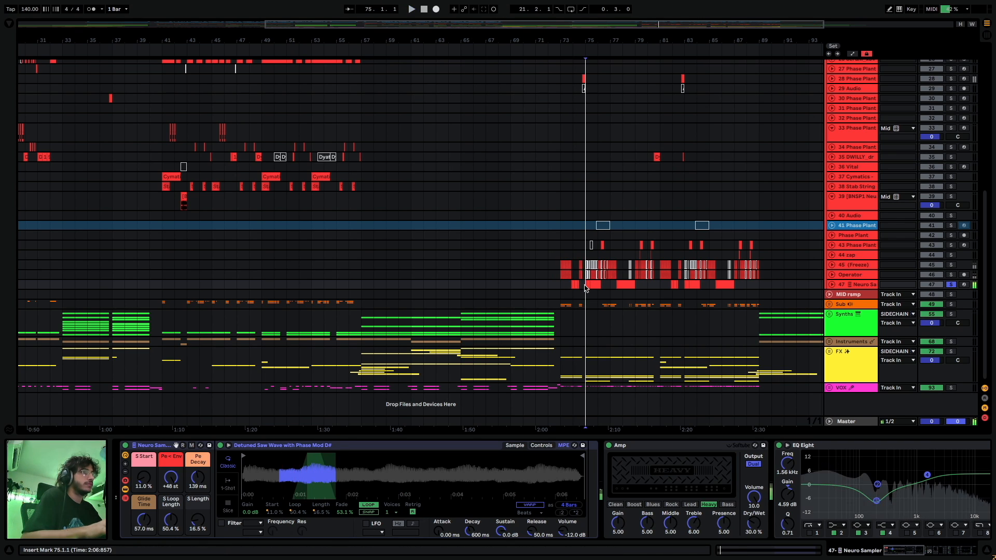
{"action": "left_click", "coordinate": [619, 285]}
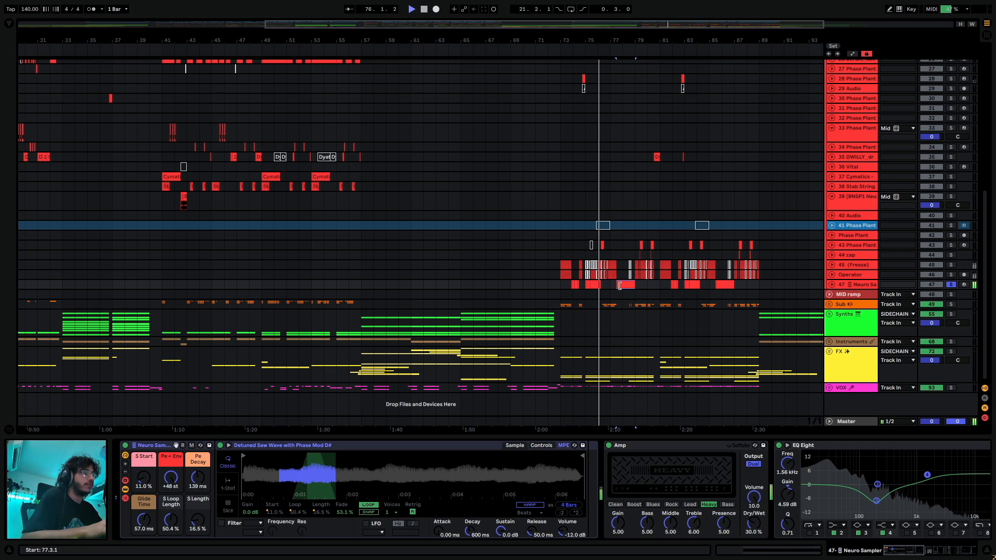
{"action": "key", "text": "space"}
{"action": "key", "text": "space"}
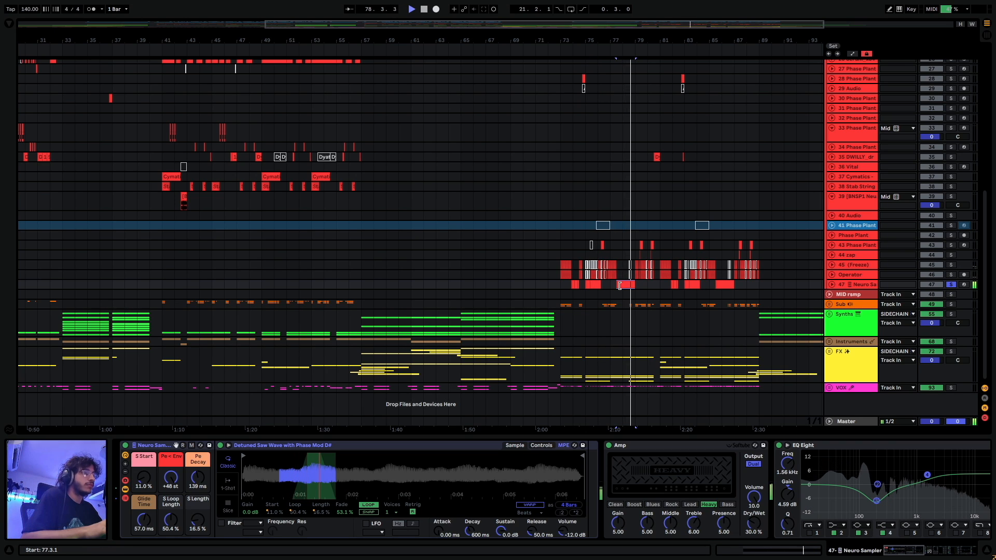
{"action": "key", "text": "space"}
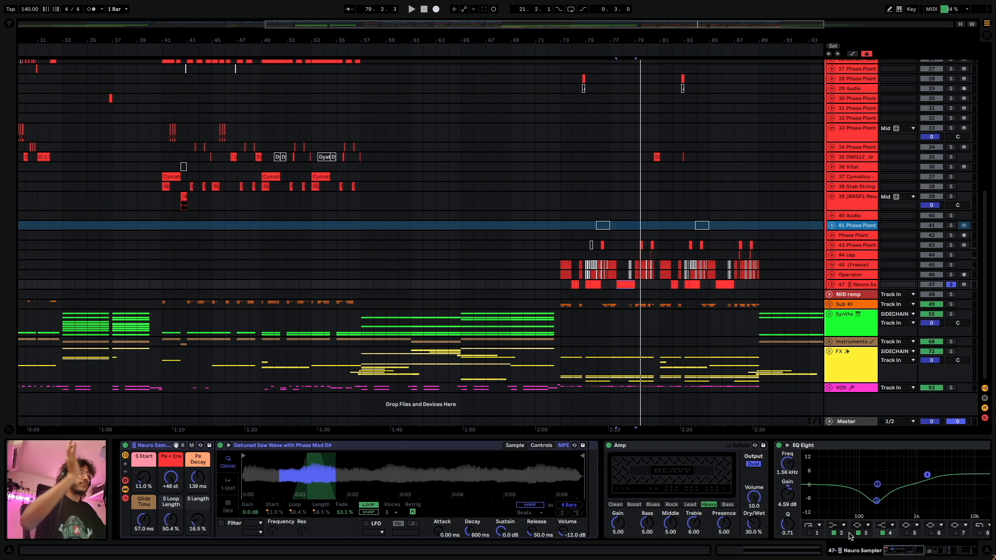
Deactivate the Amp, EQ Eight and following effects on the Neuro Sampler track, and play its clip at 77.3.1.
{"action": "mouse_move", "coordinate": [894, 550]}
{"action": "left_mouse_down"}
{"action": "mouse_move", "coordinate": [972, 548]}
{"action": "mouse_move", "coordinate": [880, 549]}
{"action": "mouse_move", "coordinate": [979, 548]}
{"action": "mouse_move", "coordinate": [901, 550]}
{"action": "left_mouse_up"}
{"action": "left_click", "coordinate": [909, 445]}
{"action": "left_click", "coordinate": [679, 465]}
{"action": "key", "text": "space"}
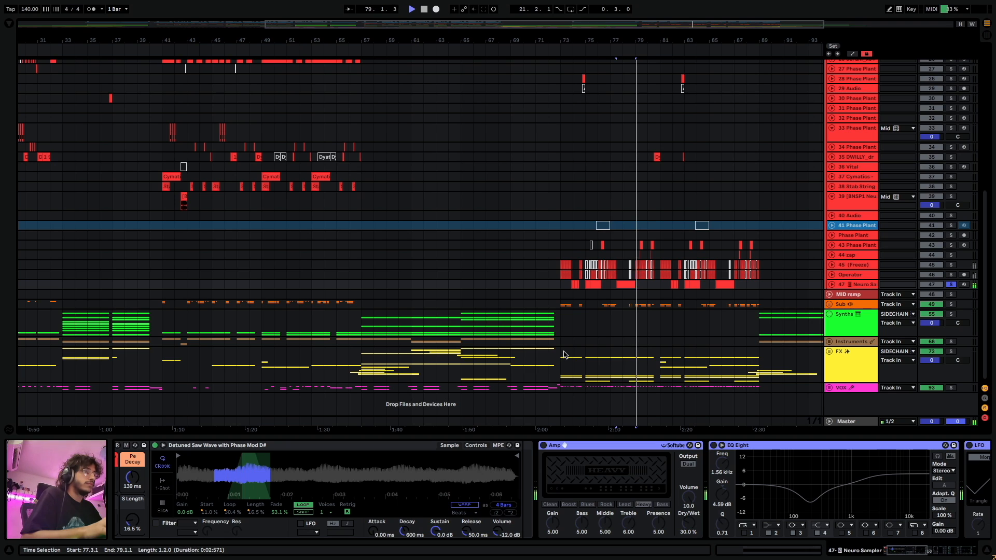
{"action": "key", "text": "space"}
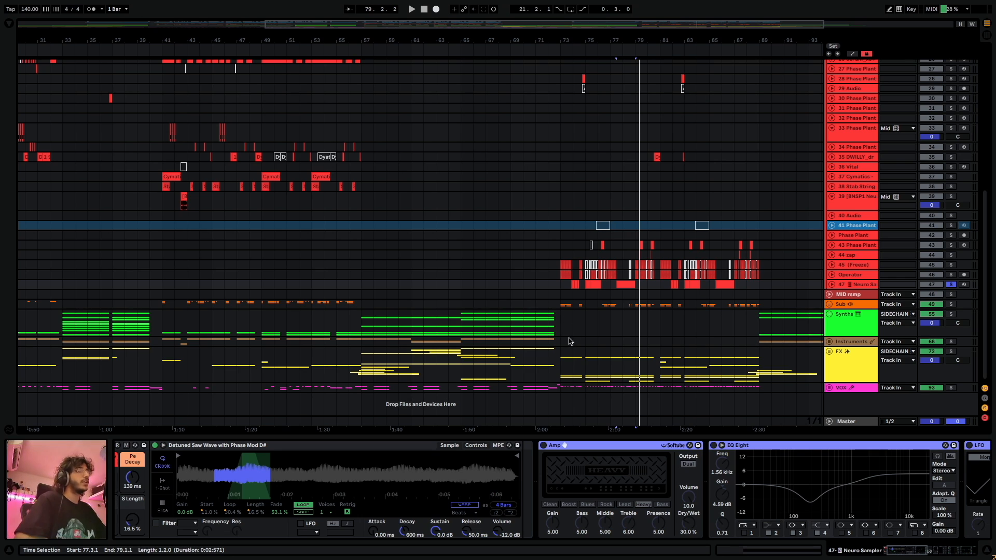
Return to the Detuned Saw Wave sample in the Neuro Sampler to examine it, and show the browser.
{"action": "left_click", "coordinate": [899, 550]}
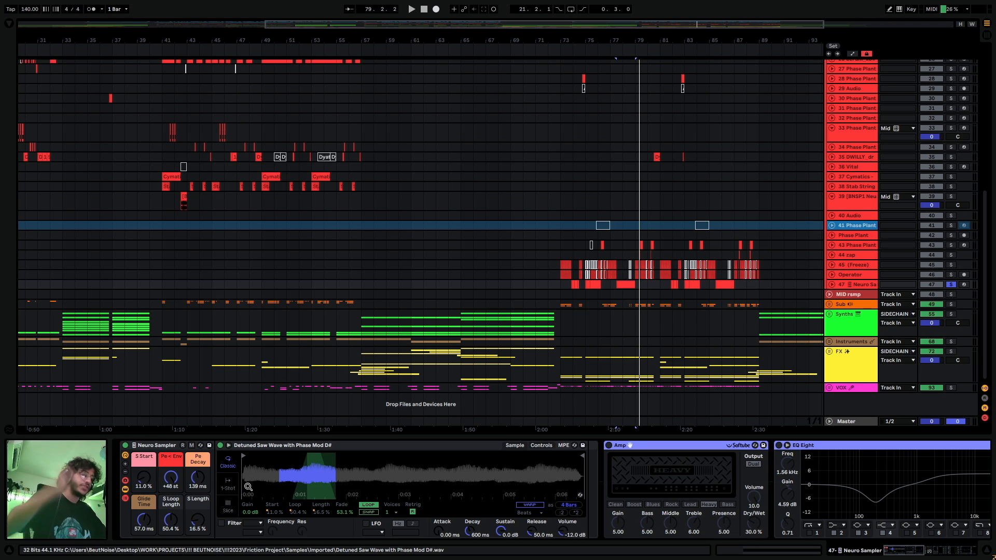
{"action": "left_click", "coordinate": [947, 553]}
{"action": "left_click_drag", "start_coordinate": [947, 553], "coordinate": [894, 556]}
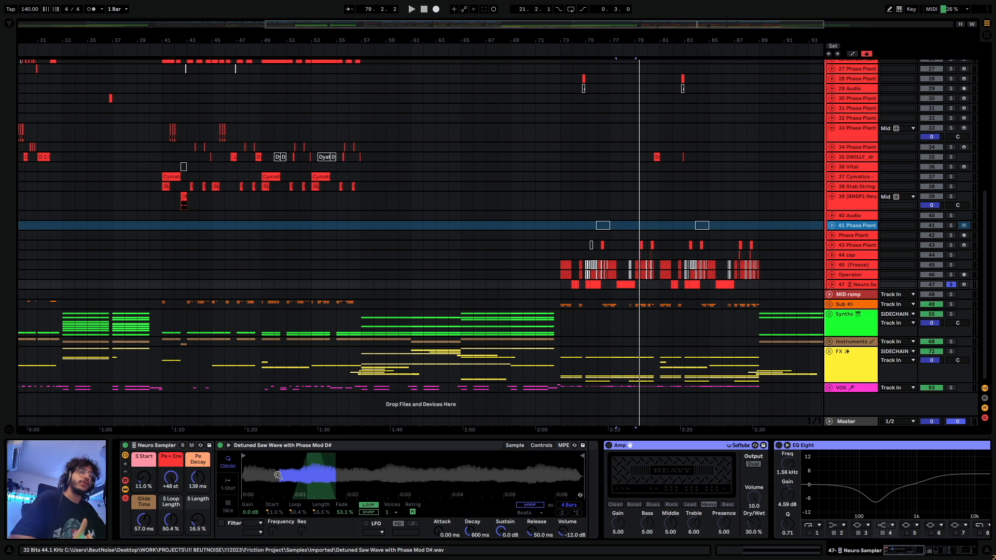
{"action": "key", "text": "ctrl+alt+b"}
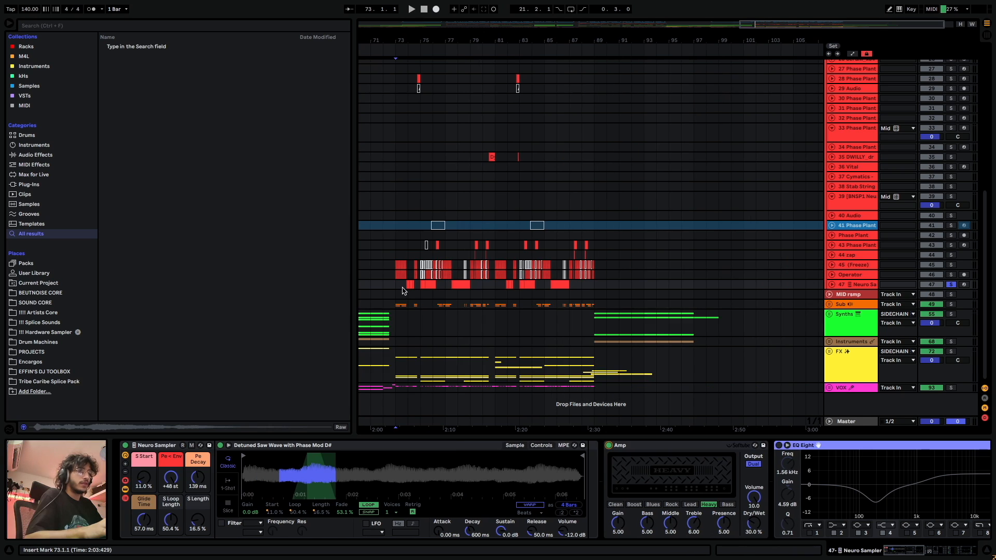
Play the Neuro Sampler clip at 77.3.1 with the Amp active and the EQ Eight still off.
{"action": "left_click", "coordinate": [405, 284]}
{"action": "left_click", "coordinate": [457, 285]}
{"action": "key", "text": "space"}
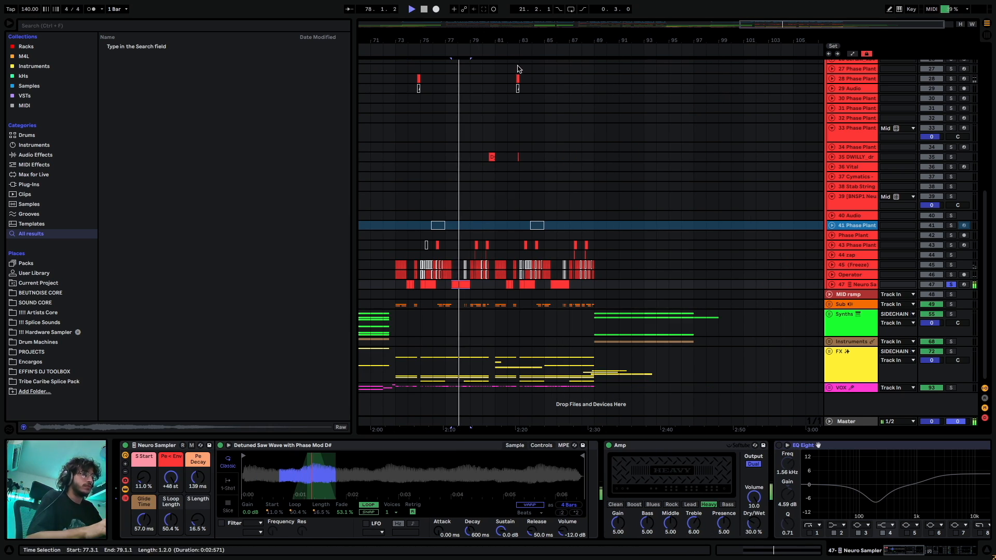
{"action": "mouse_move", "coordinate": [795, 25]}
{"action": "left_mouse_down"}
{"action": "mouse_move", "coordinate": [774, 26]}
{"action": "mouse_move", "coordinate": [785, 26]}
{"action": "left_mouse_up"}
{"action": "key", "text": "space"}
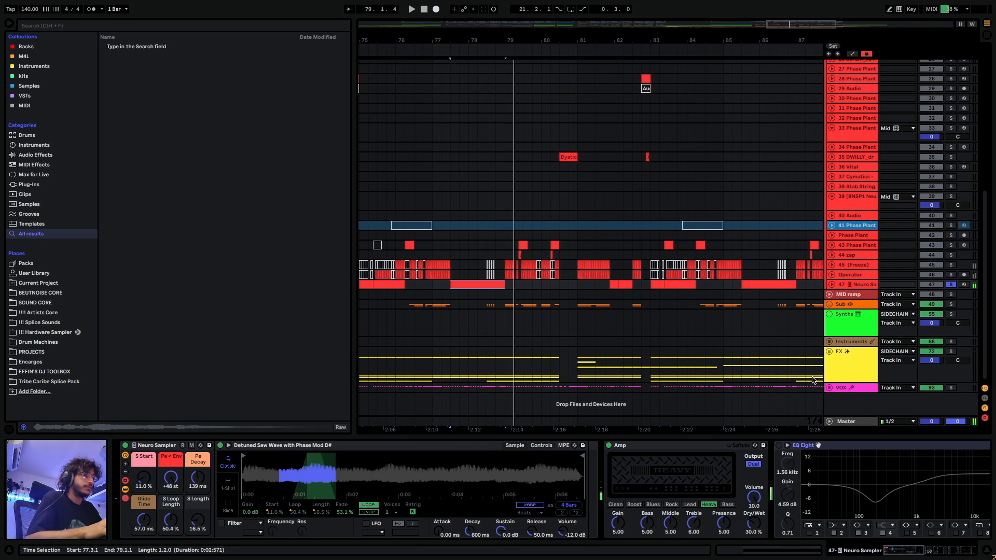
{"action": "left_click_drag", "start_coordinate": [911, 550], "coordinate": [922, 550]}
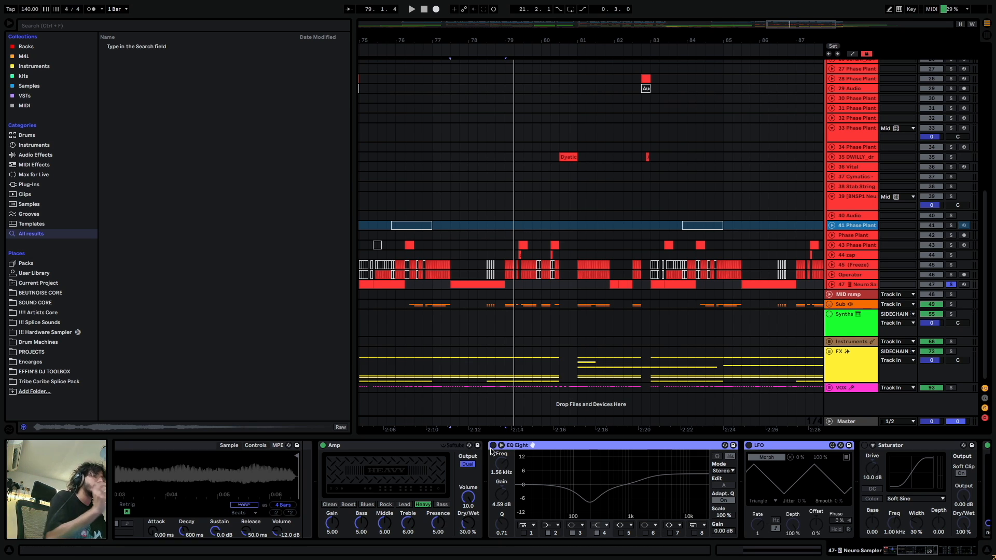
Reactivate the EQ Eight, LFO and Saturator on the Neuro Sampler track, and play its clip at 77.3.1.
{"action": "left_click", "coordinate": [493, 445]}
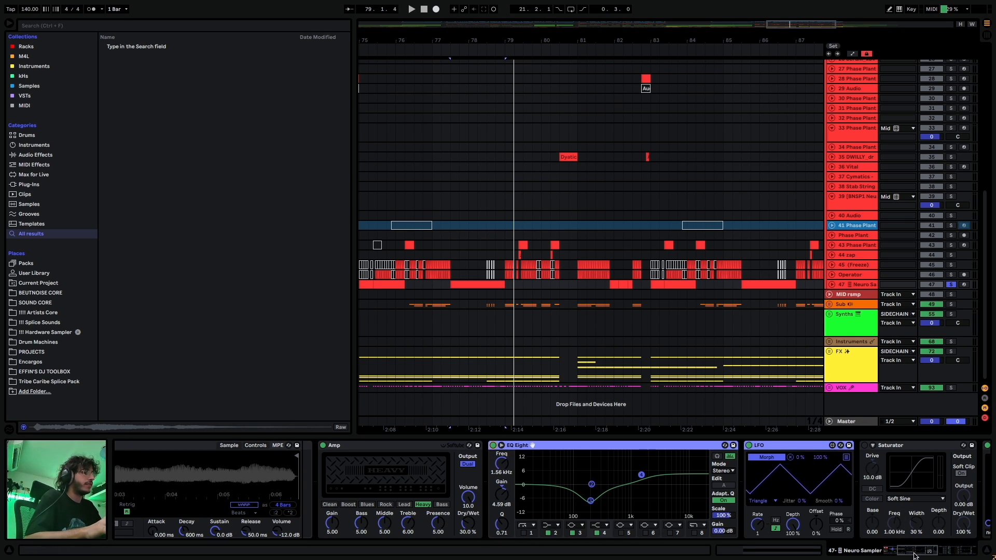
{"action": "left_click_drag", "start_coordinate": [914, 553], "coordinate": [920, 552]}
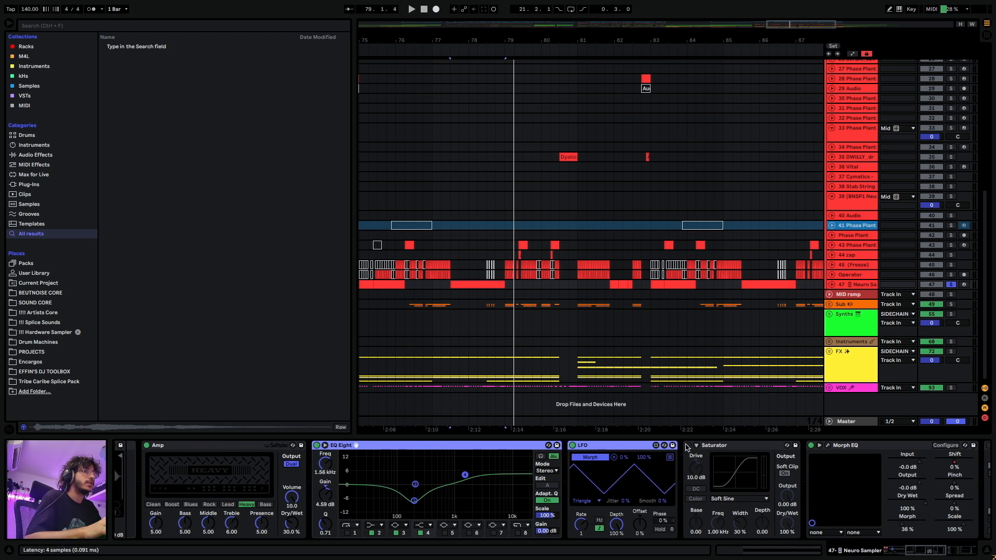
{"action": "key", "text": "ctrl+s"}
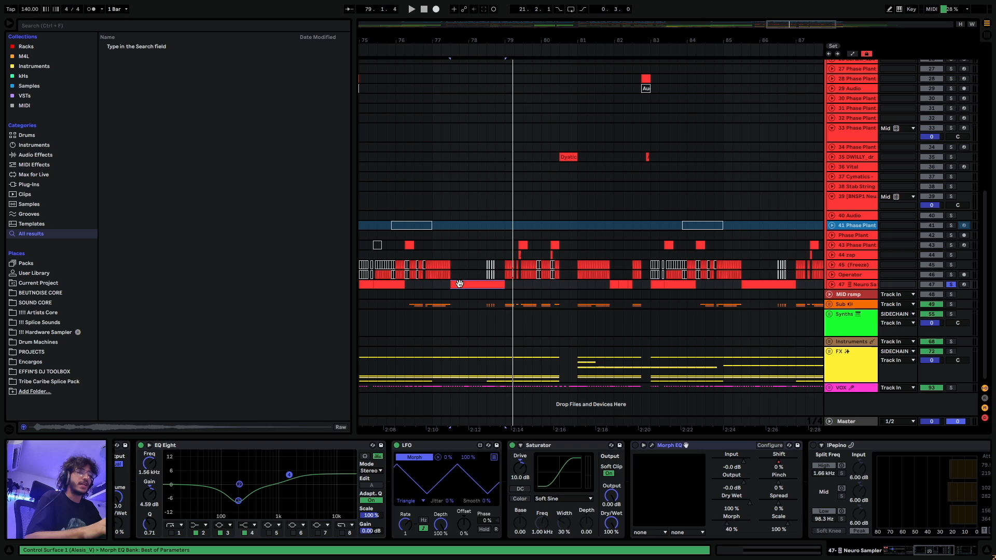
{"action": "key", "text": "space"}
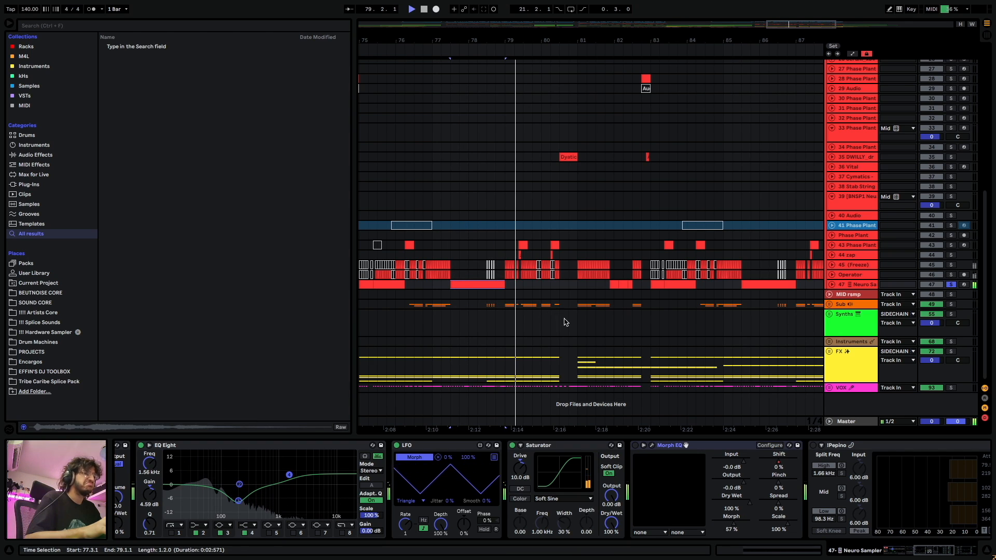
{"action": "key", "text": "space"}
Reactivate the Morph EQ on the Neuro Sampler track and open its plug-in window to examine it.
{"action": "left_click", "coordinate": [635, 446]}
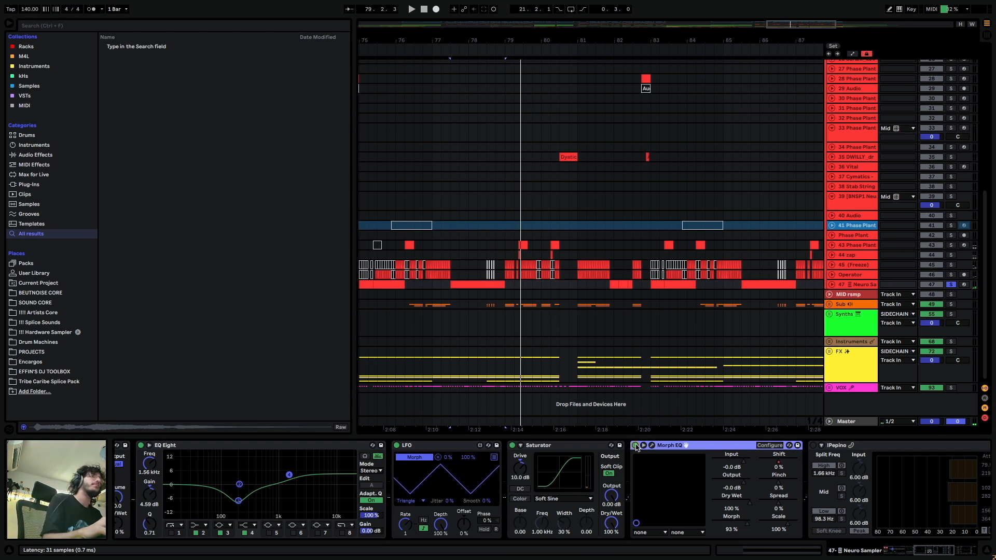
{"action": "left_click", "coordinate": [652, 446]}
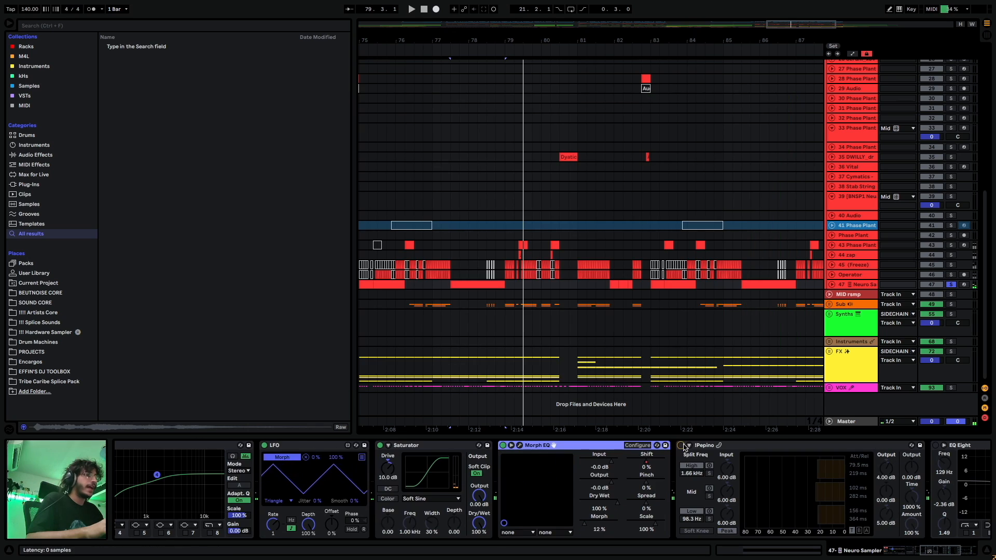
Reactivate the !Pepino multiband dynamics after the Morph EQ, and play the Neuro Sampler clip at 77.3.1.
{"action": "left_click", "coordinate": [680, 445]}
{"action": "left_click_drag", "start_coordinate": [939, 551], "coordinate": [948, 553]}
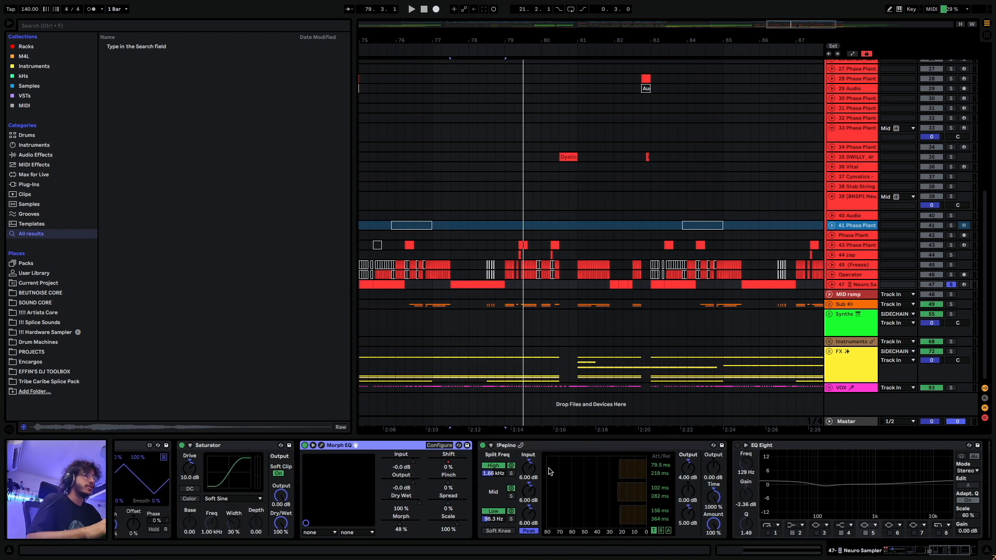
{"action": "left_click", "coordinate": [472, 286]}
{"action": "key", "text": "space"}
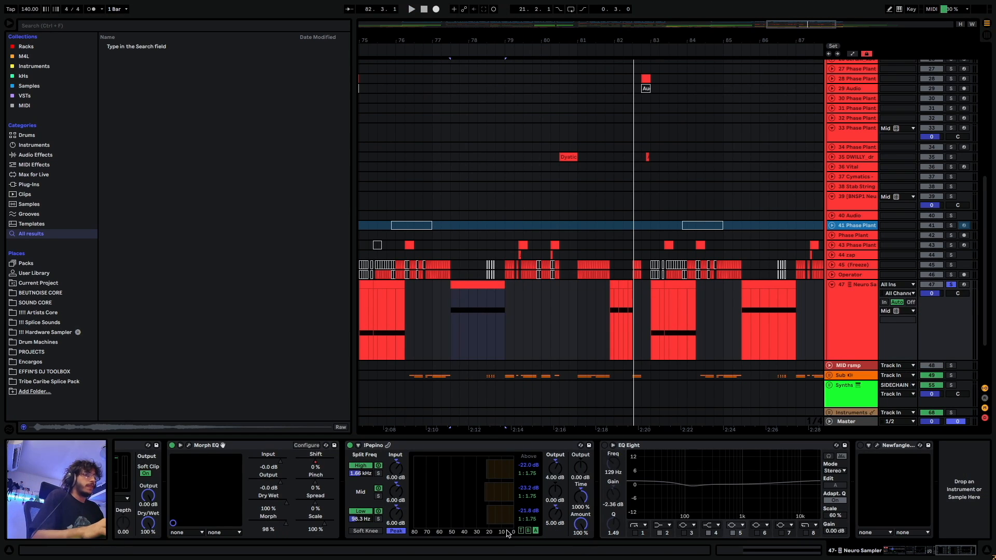
Examine the !Pepino's Below, Attack/Release time and Above settings for its three bands.
{"action": "left_click", "coordinate": [522, 530]}
{"action": "left_click", "coordinate": [526, 529]}
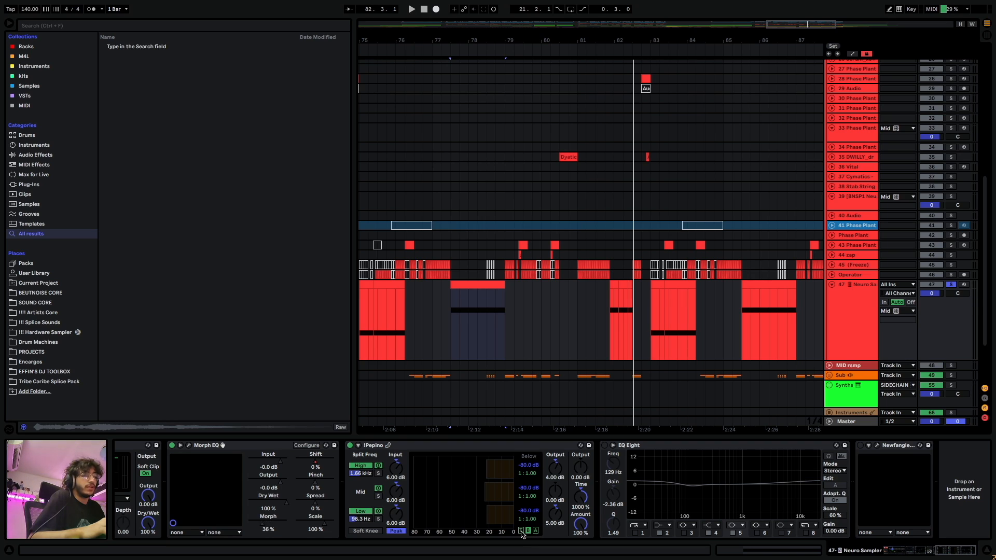
{"action": "left_click", "coordinate": [520, 529]}
{"action": "left_click", "coordinate": [528, 530]}
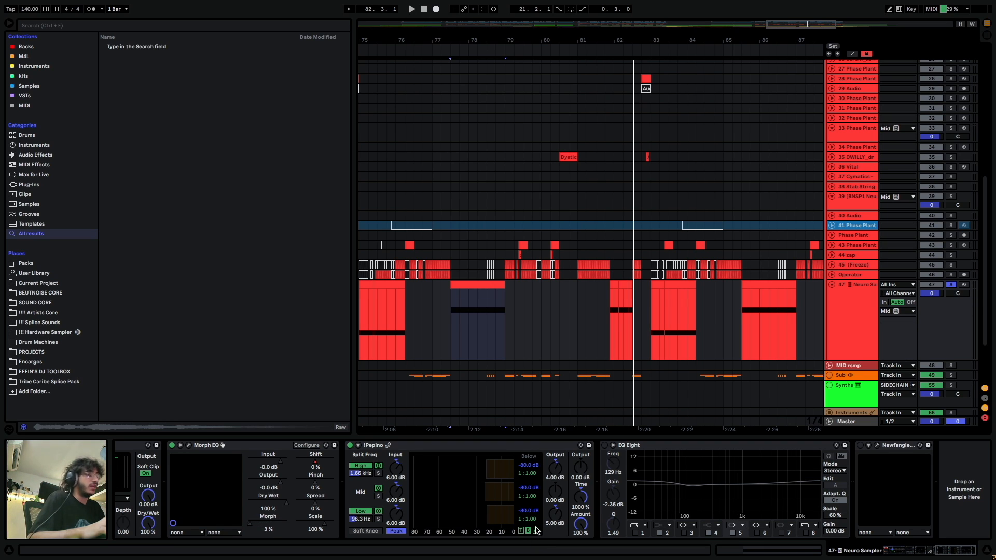
{"action": "left_click", "coordinate": [520, 530]}
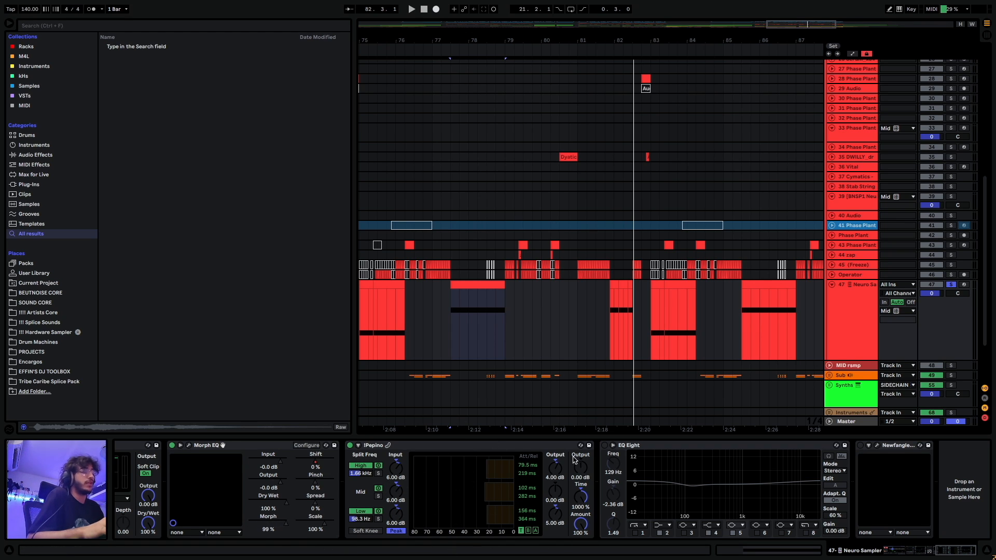
{"action": "left_click", "coordinate": [535, 530]}
Reactivate the EQ Eight and the Newfangled plug-in at the end of the chain, and open the Newfangled plug-in window.
{"action": "left_click", "coordinate": [604, 445]}
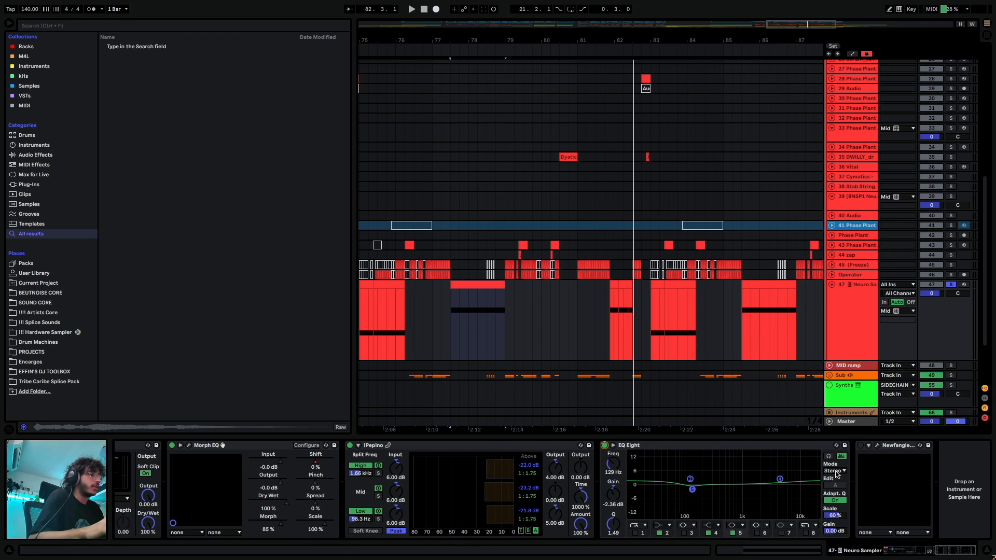
{"action": "left_click", "coordinate": [859, 445]}
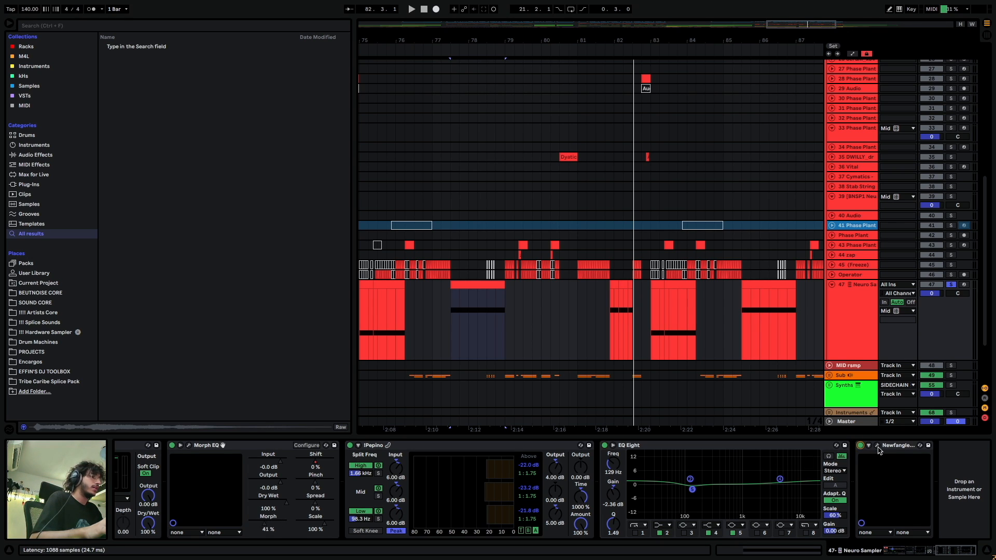
{"action": "left_click", "coordinate": [877, 444]}
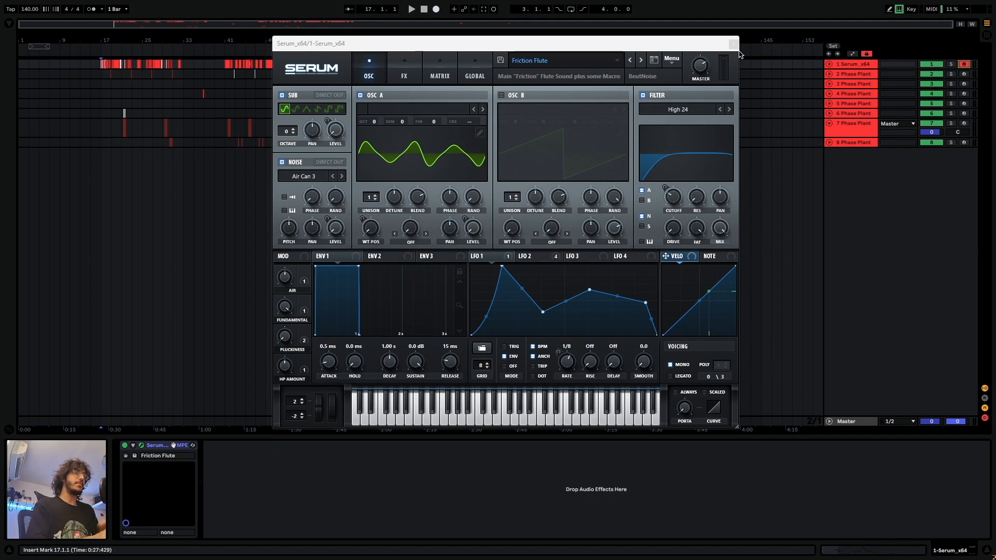
Play a few notes on the Friction Flute preset in Serum.
{"action": "key", "text": "s"}
{"action": "key", "text": "s"}
{"action": "key", "text": "f"}
{"action": "key", "text": "h"}
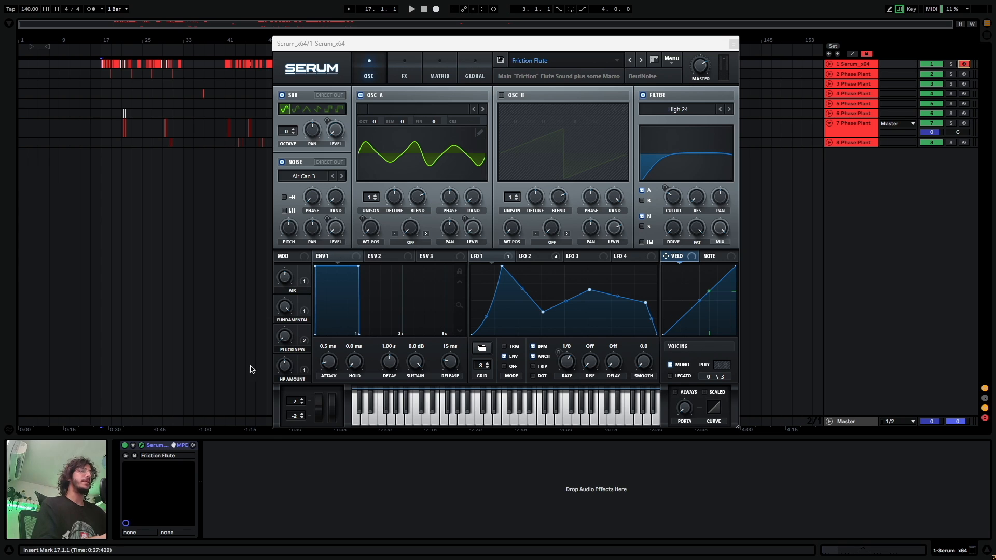
Close Serum and open the Friction Main One Shot patch in Phase Plant on track 2.
{"action": "left_click", "coordinate": [734, 43]}
{"action": "left_click", "coordinate": [853, 73]}
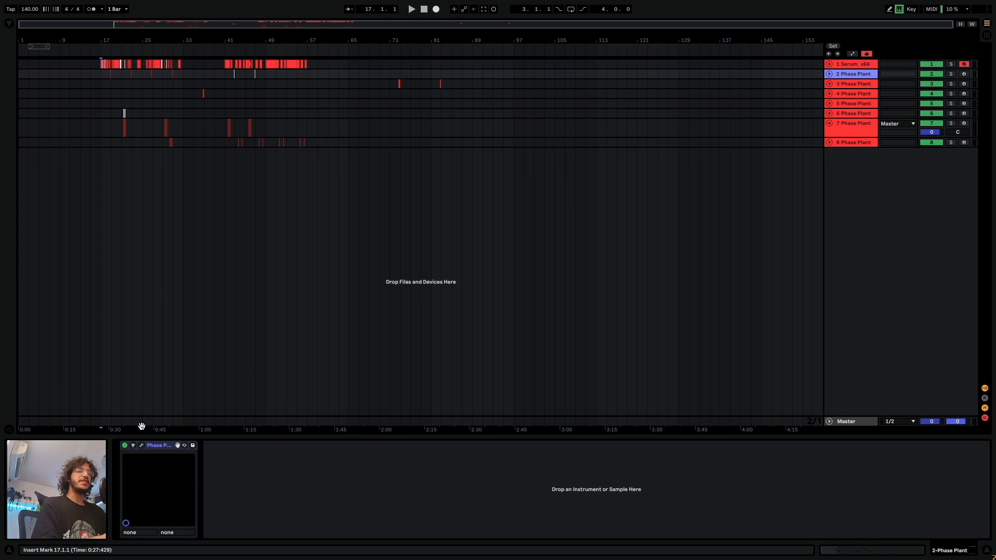
{"action": "left_click", "coordinate": [142, 444]}
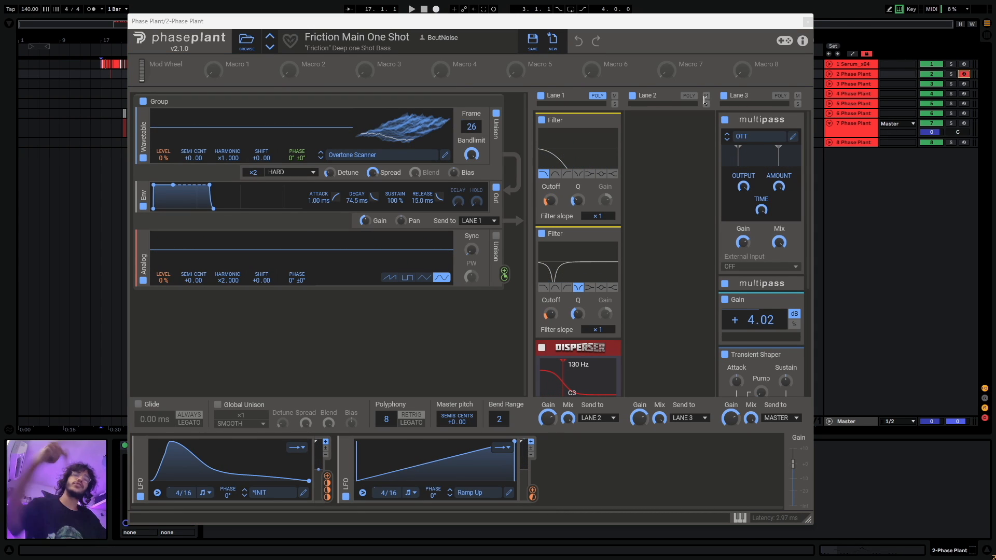